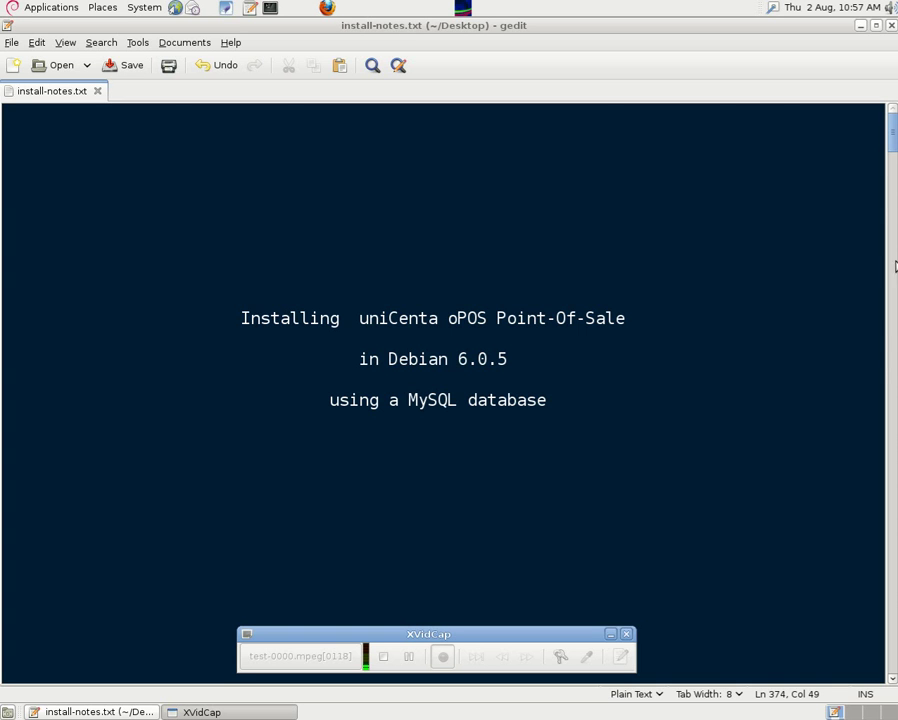
Step: Scroll the install notes down to the 'Download the unicenta program' section
left_click_drag(890, 144, 888, 173)
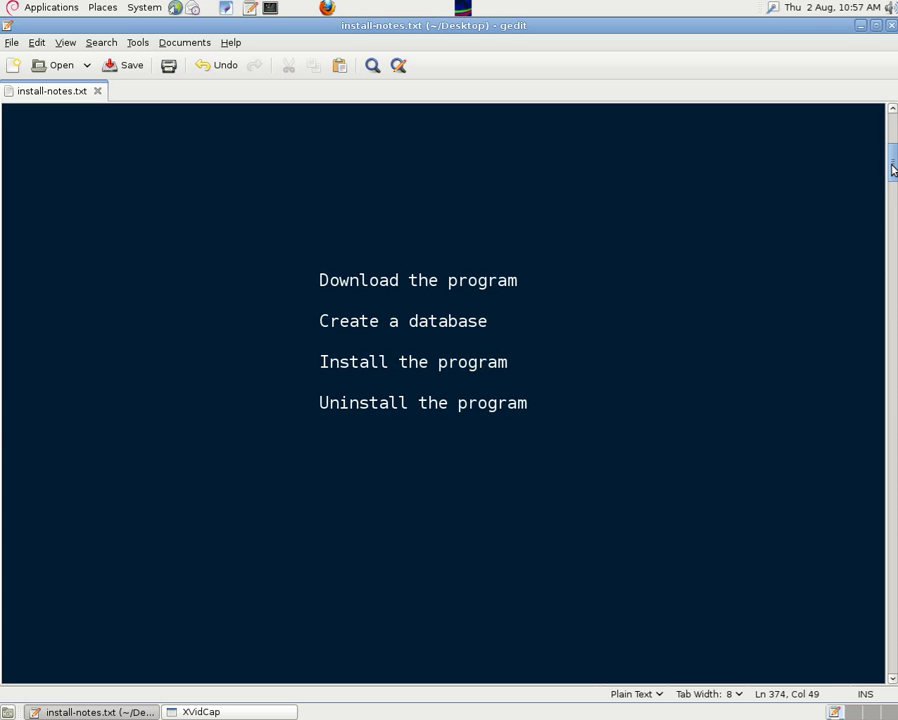
left_click_drag(892, 164, 884, 211)
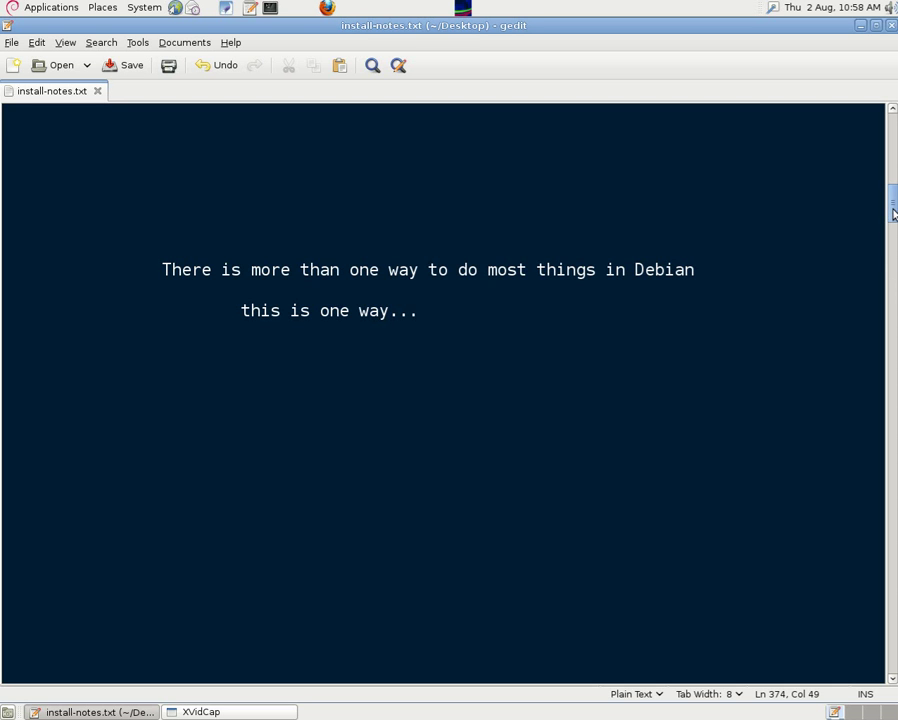
left_click_drag(893, 211, 893, 246)
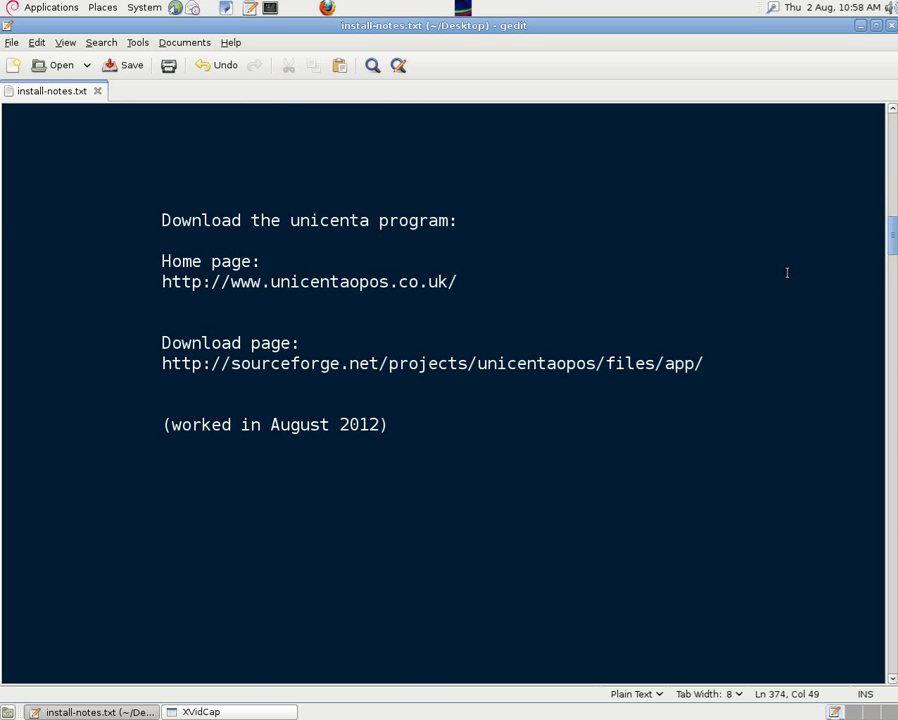
Step: Copy the SourceForge download page address from the install notes
left_click_drag(158, 285, 458, 282)
left_click(472, 300)
left_click_drag(159, 364, 709, 371)
right_click(607, 366)
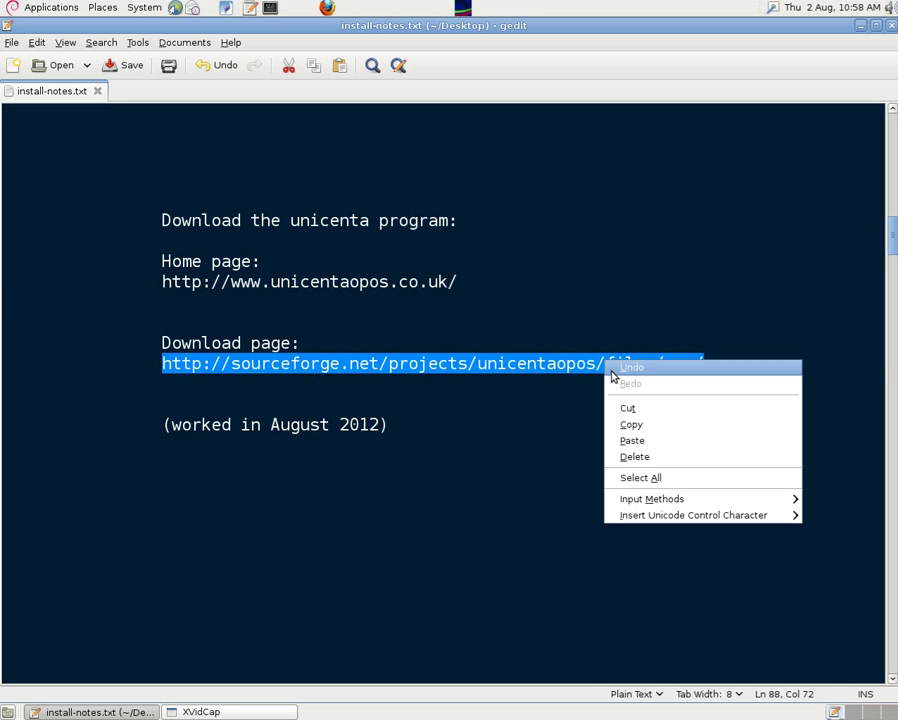
left_click(633, 424)
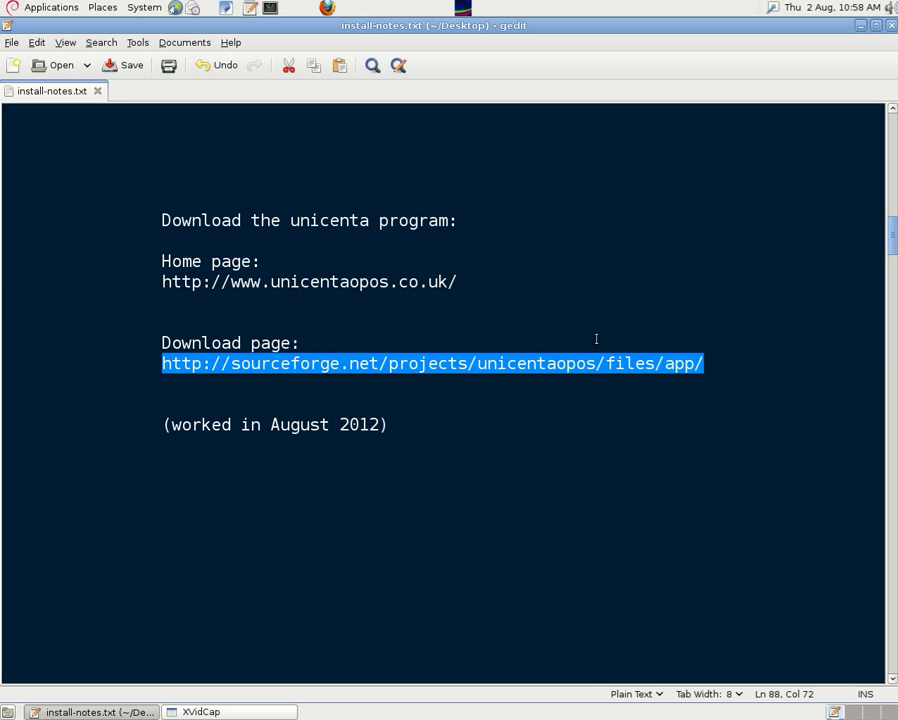
Step: Open the download page in a new browser window and download the Linux installer from the Linux folder
left_click(325, 12)
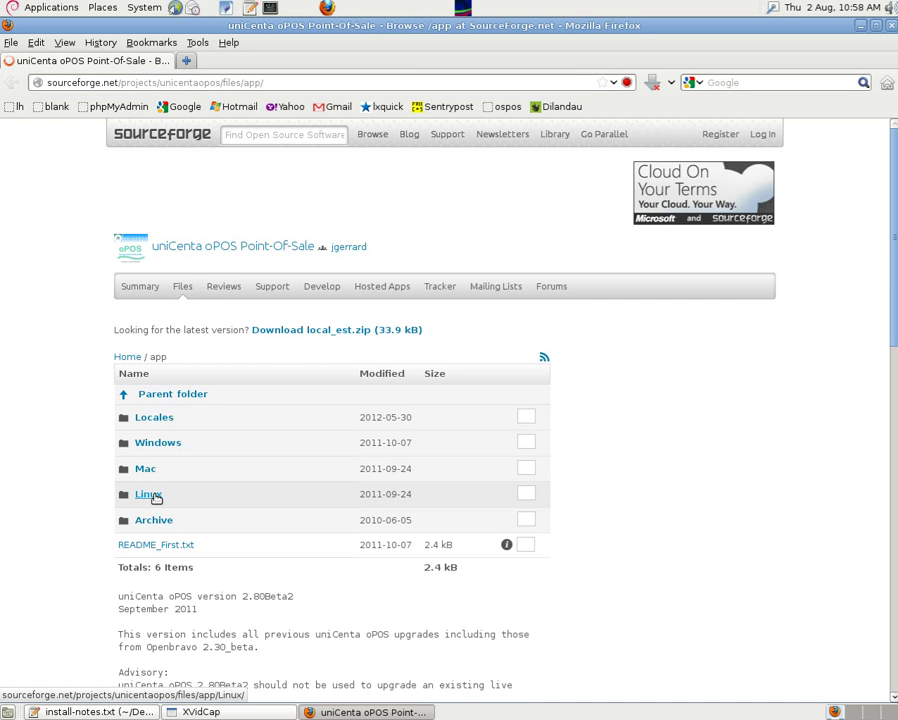
left_click(150, 495)
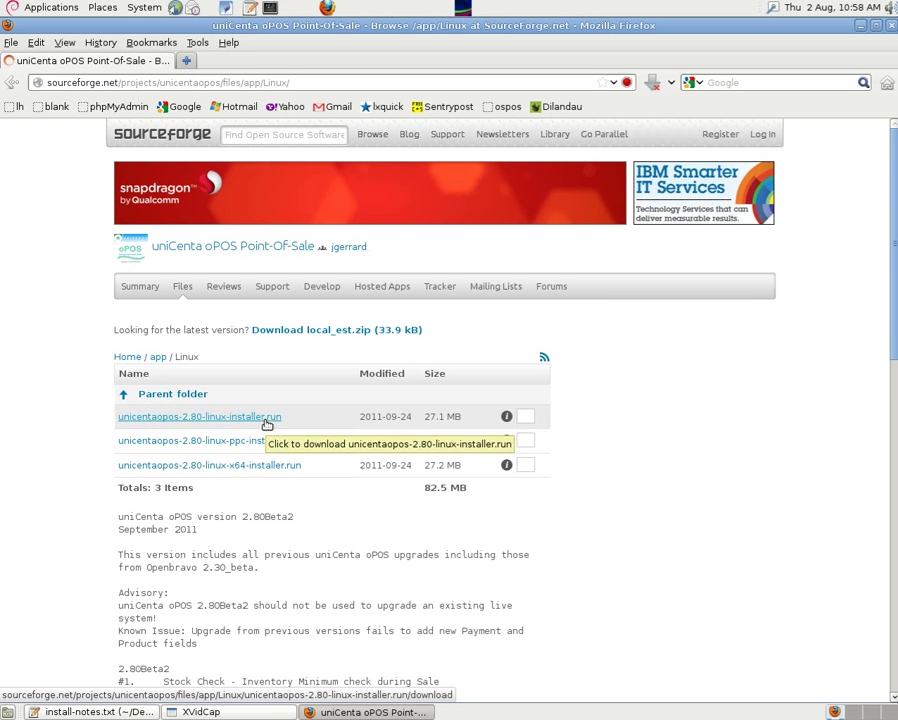
left_click(262, 450)
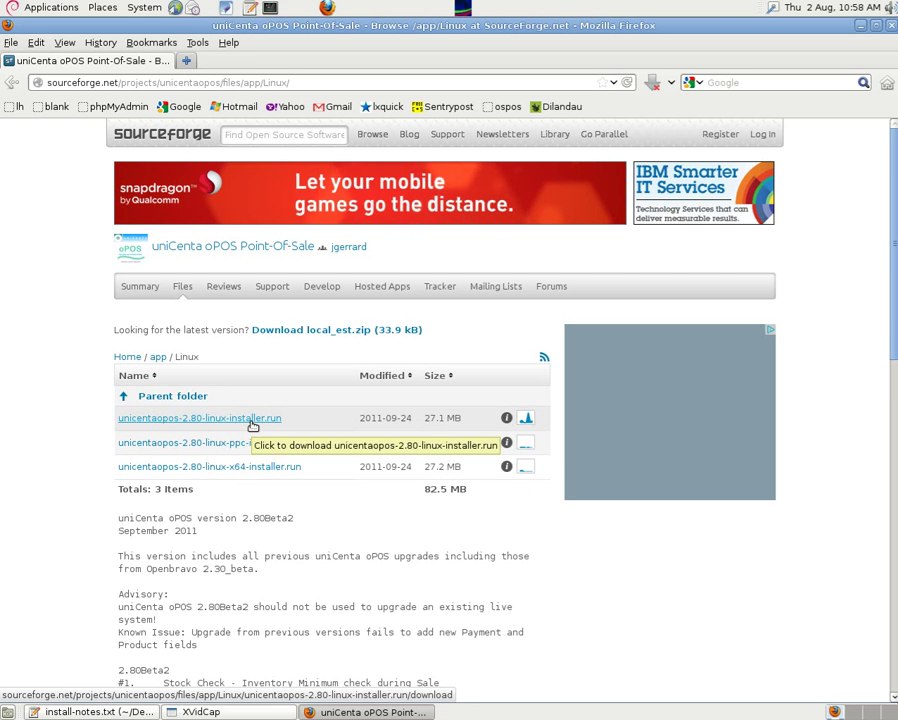
left_click(49, 108)
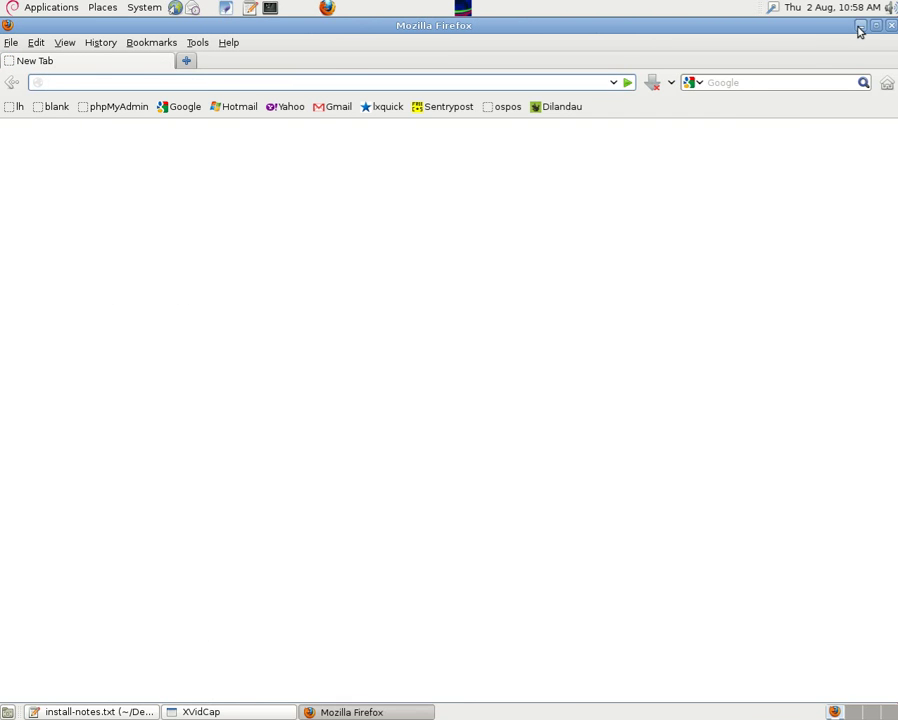
Step: Confirm the uni folder on the Desktop holds the 25.9 MB unicentaopos-2.80-linux-installer.run, then close it
left_click(859, 27)
scroll(877, 295, "down", 5)
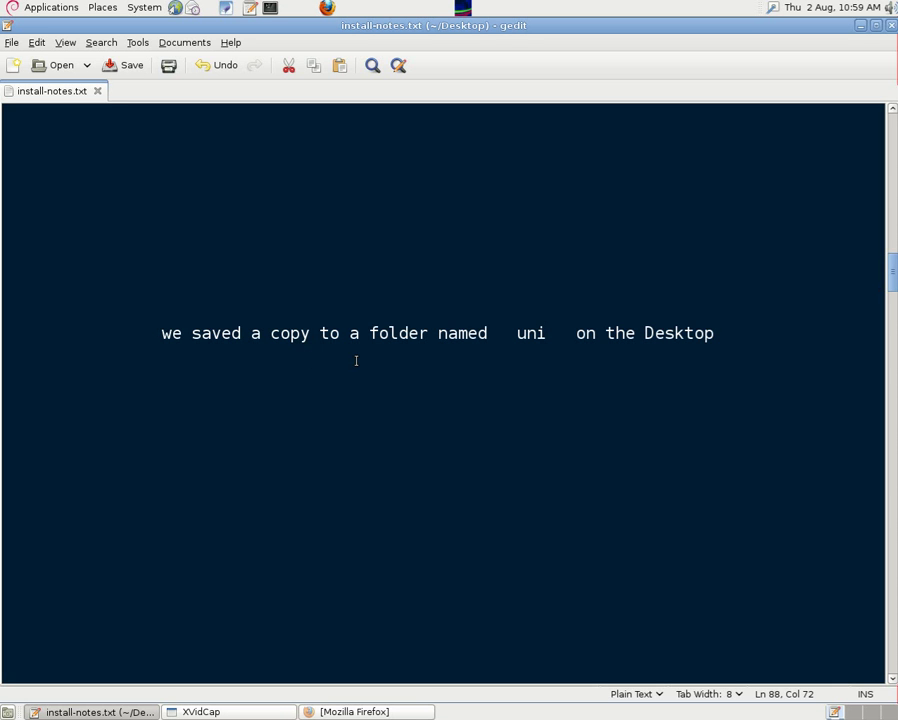
left_click(861, 27)
double_click(392, 262)
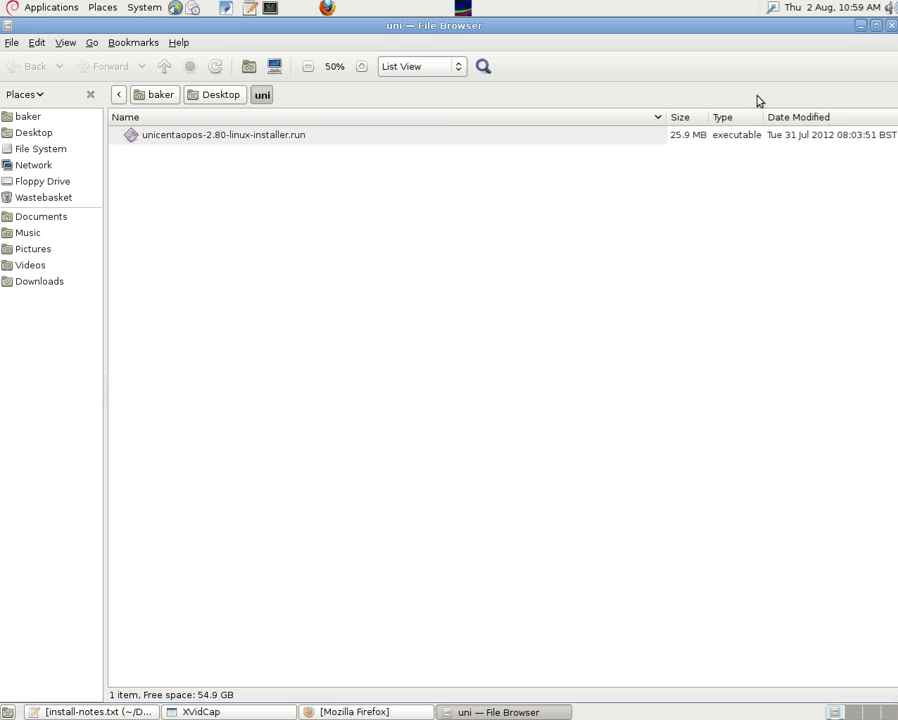
left_click(891, 26)
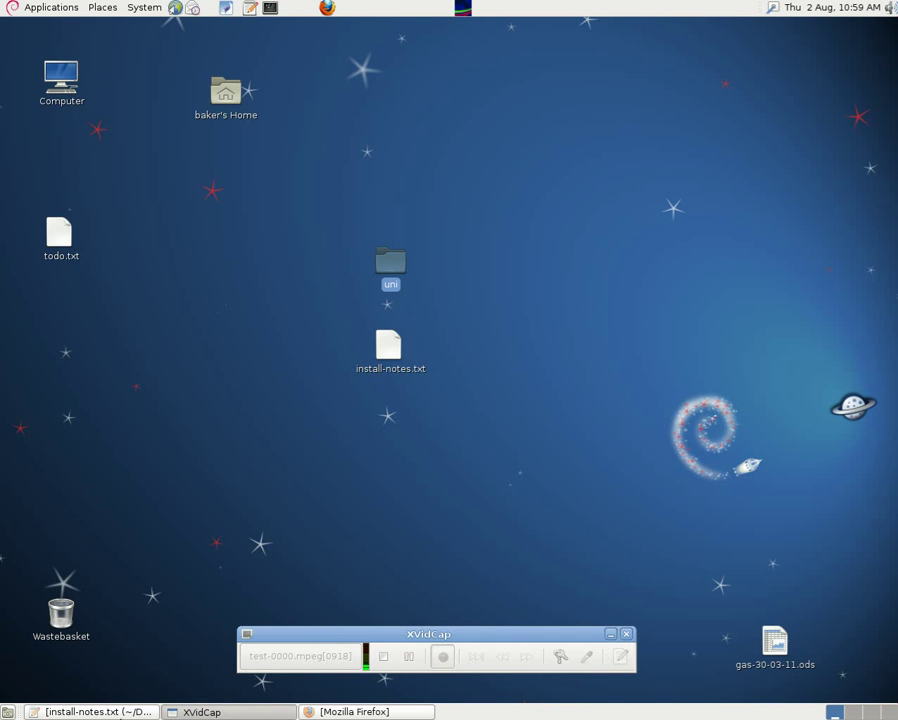
Step: Scroll the notes to the Create a MySQL database section and copy the name 'unicenta'
left_click(100, 712)
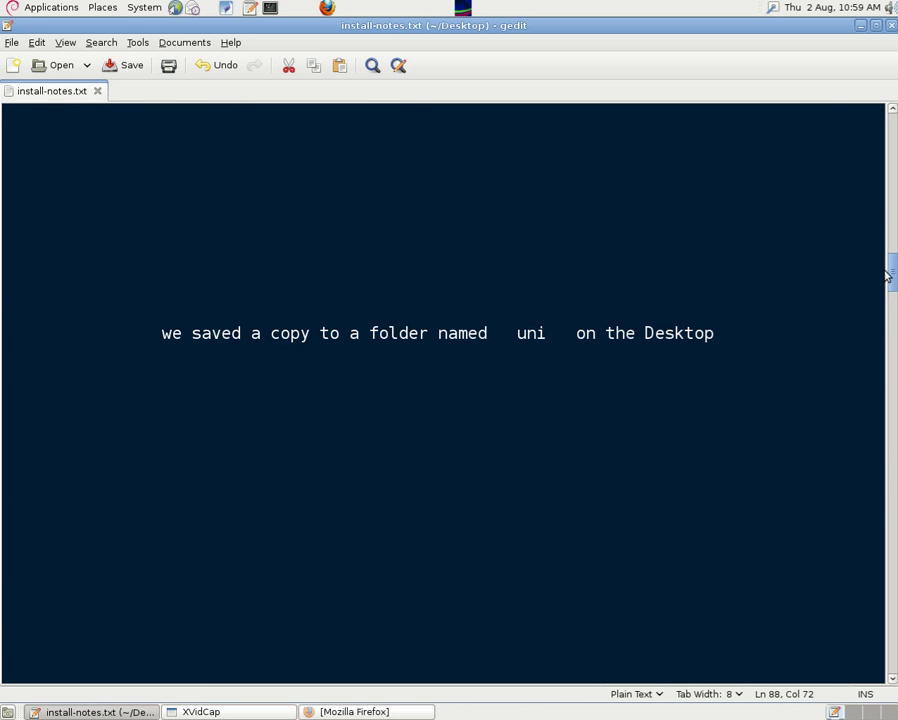
left_click_drag(891, 272, 887, 316)
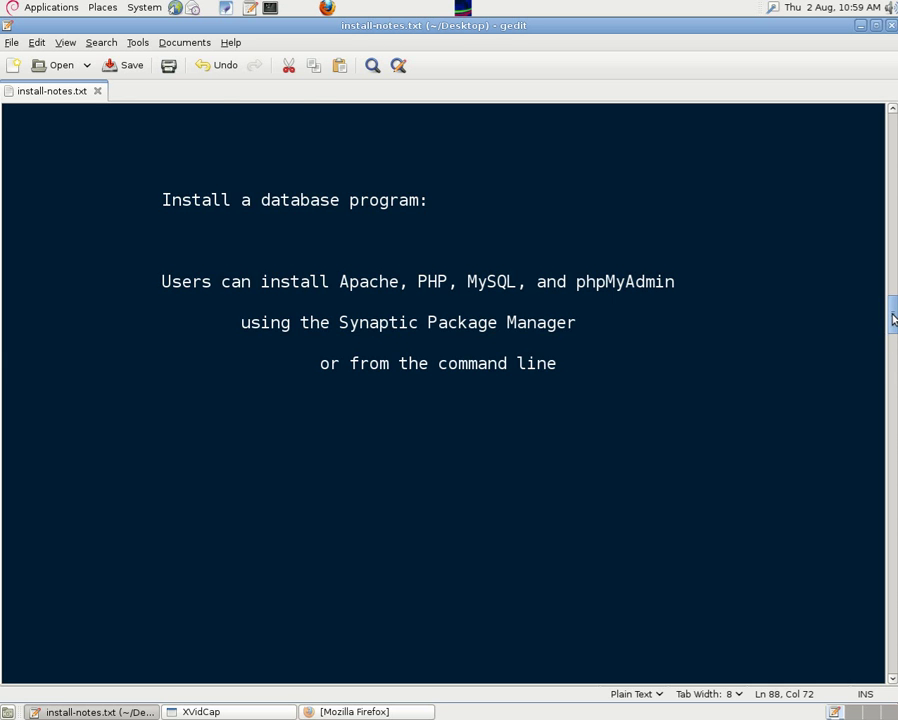
left_click_drag(893, 318, 887, 364)
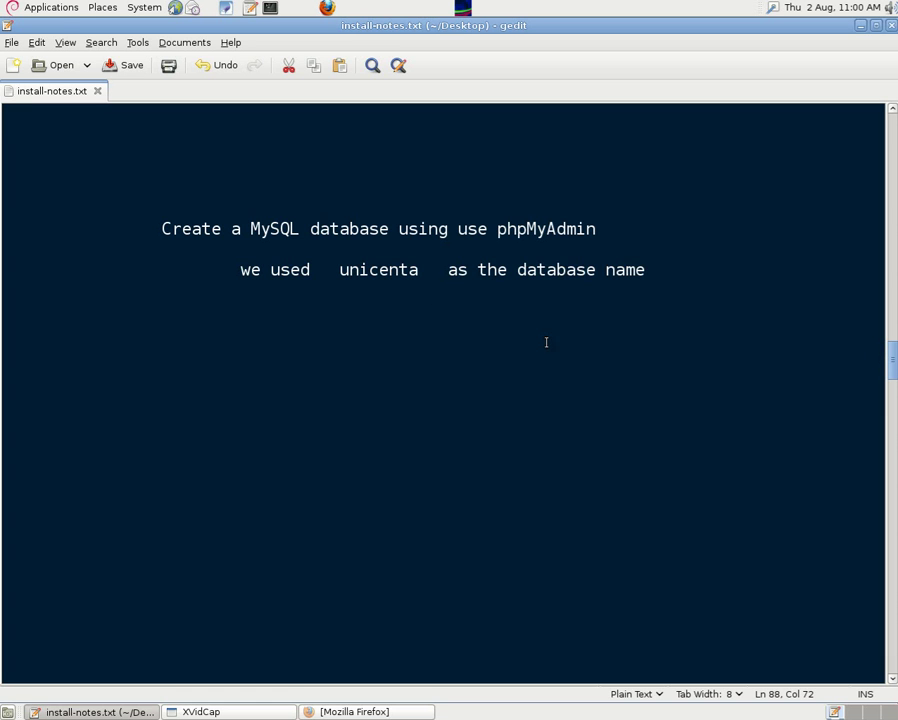
left_click_drag(341, 270, 416, 281)
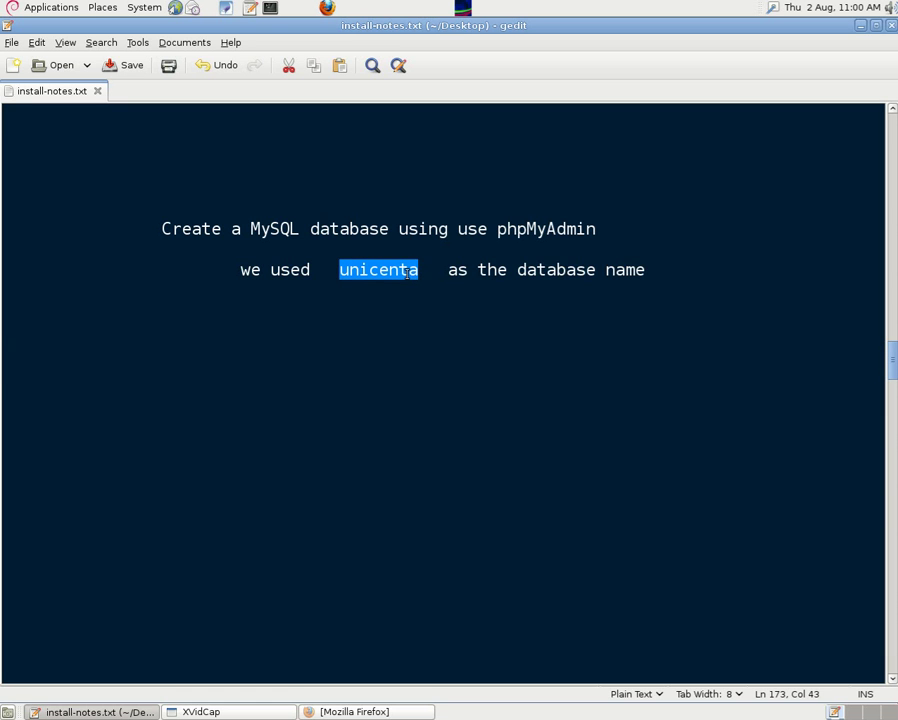
right_click(404, 270)
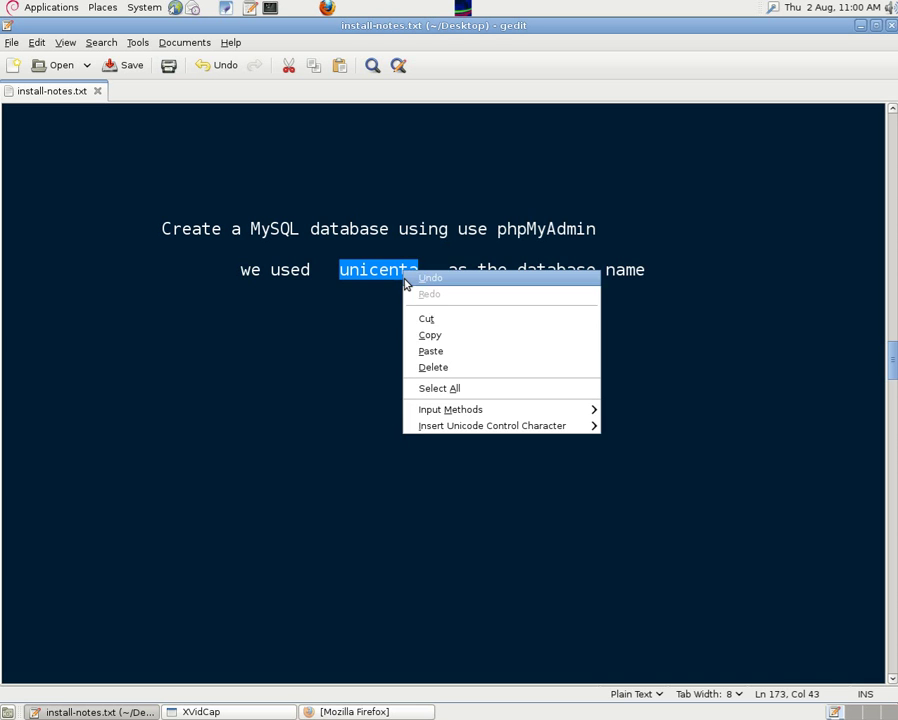
left_click(439, 333)
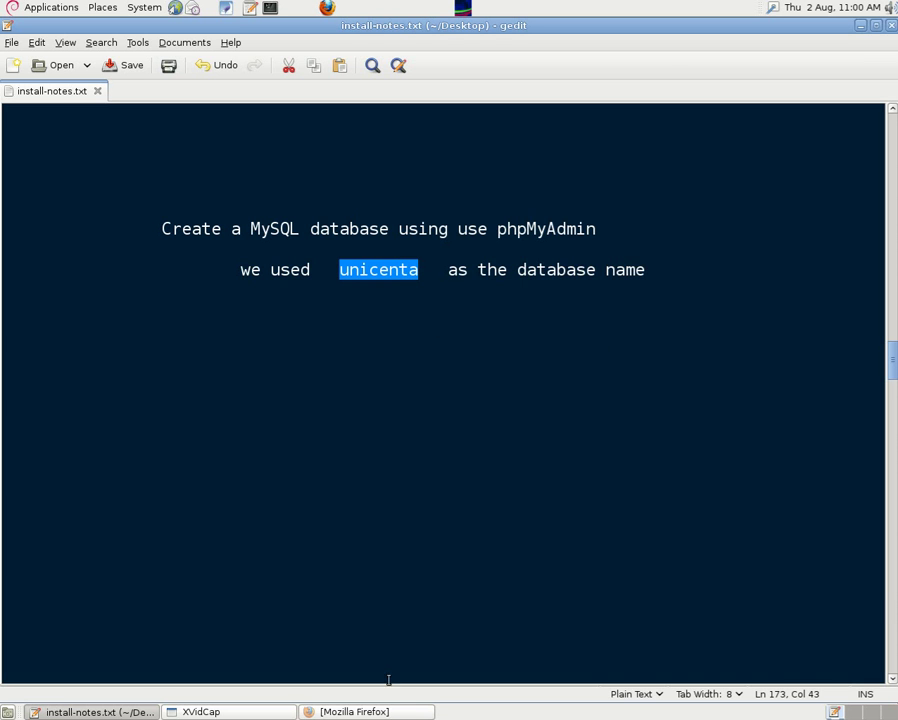
Step: Open phpMyAdmin in the browser and log in as root with the account password
left_click(394, 711)
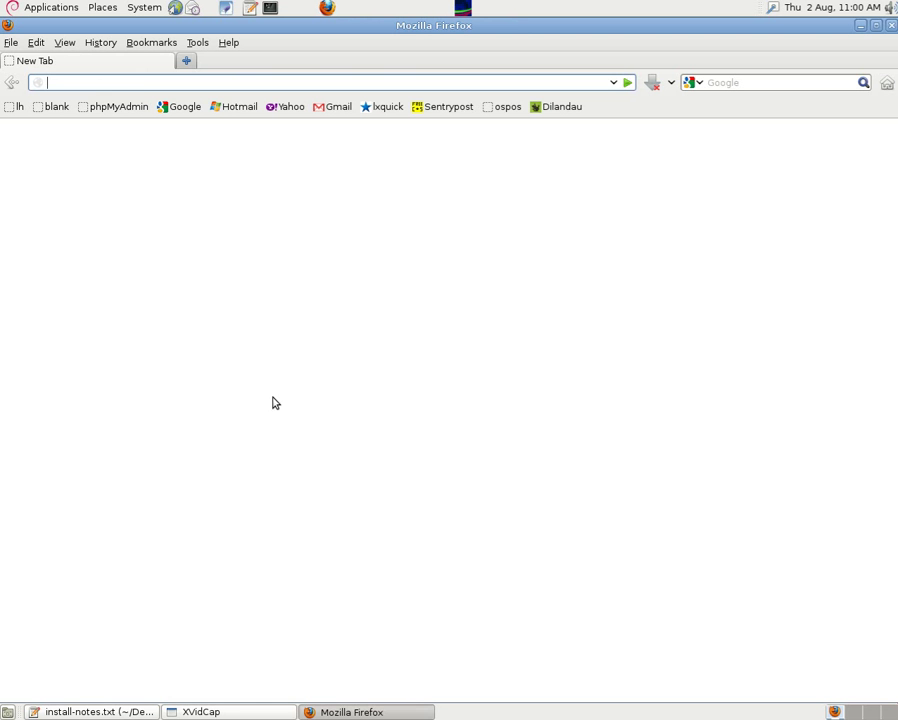
left_click(120, 112)
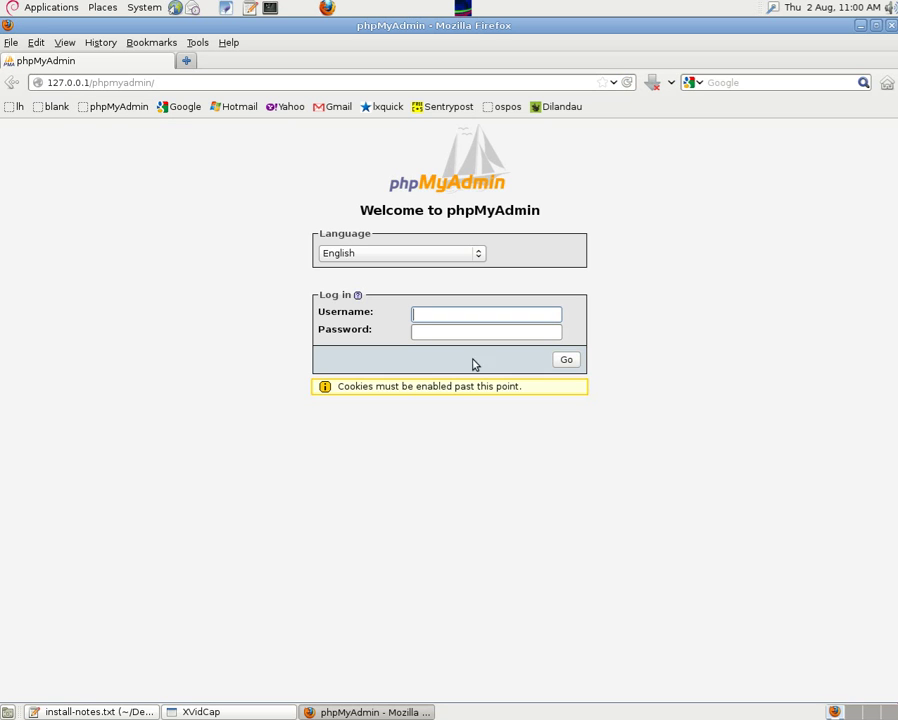
type("root")
left_click(425, 336)
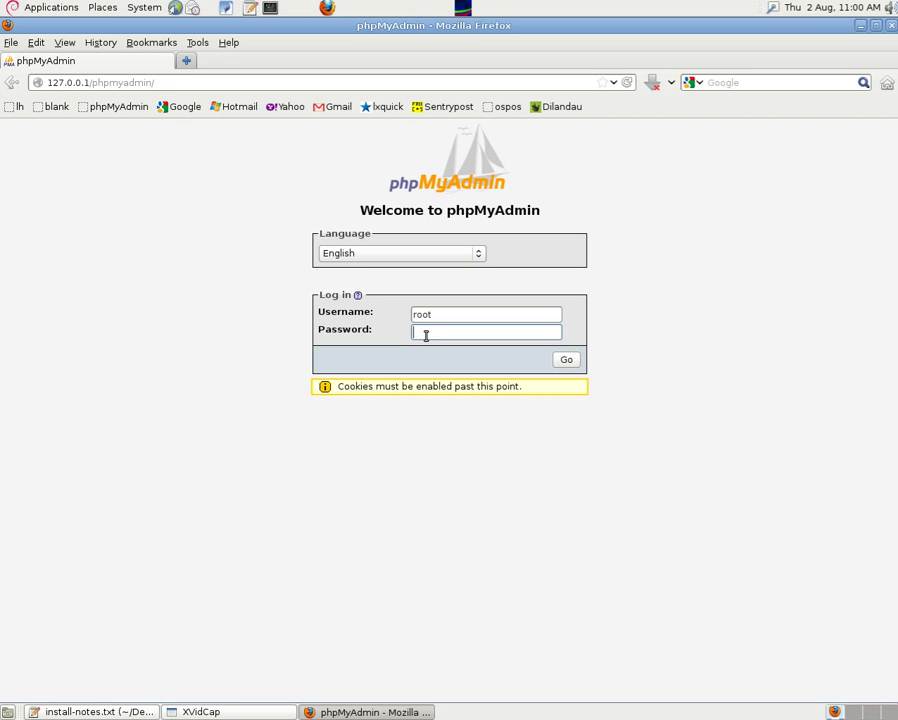
type("pass")
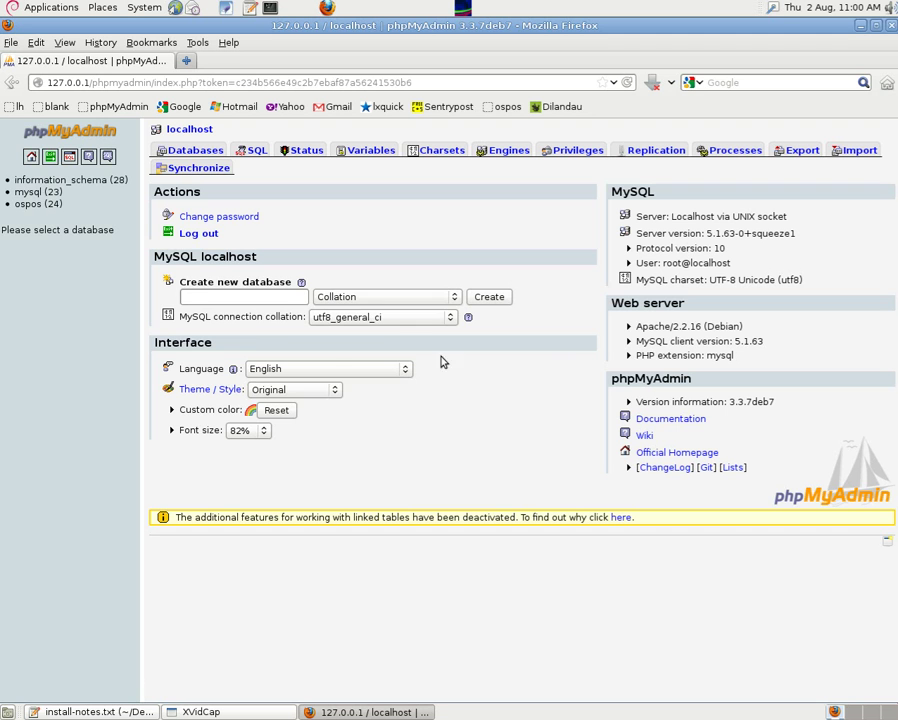
Step: Create a new database named 'unicenta', then log out of phpMyAdmin
left_click(204, 297)
right_click(204, 297)
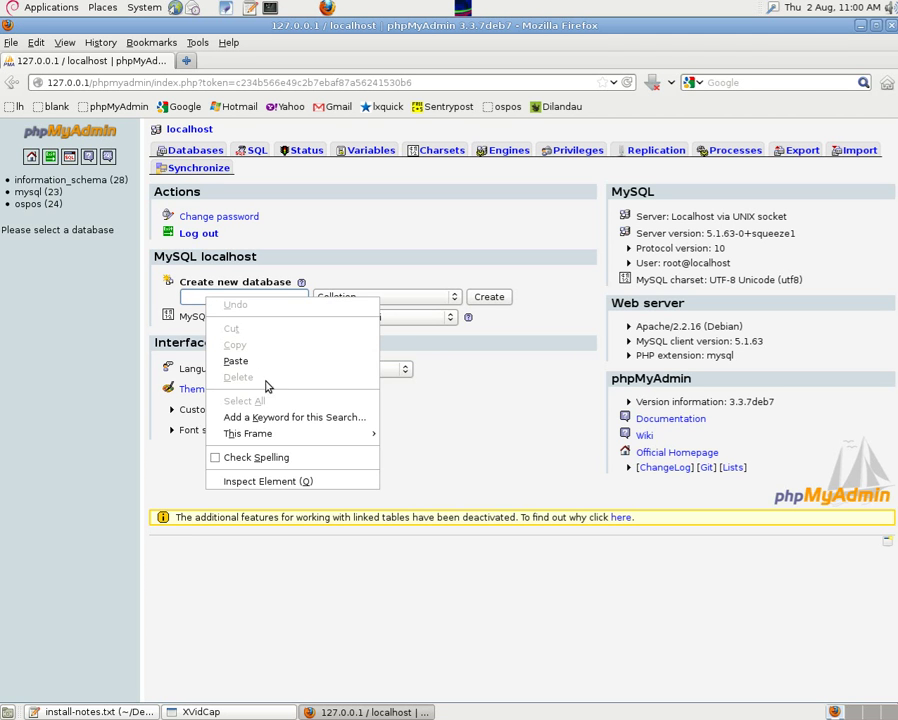
left_click(236, 361)
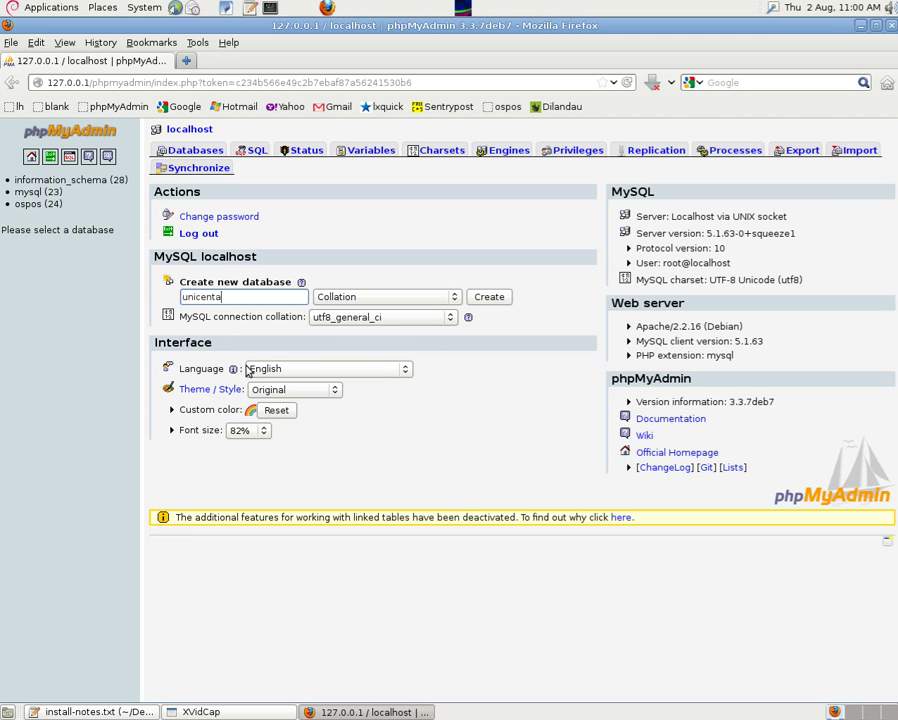
left_click(490, 300)
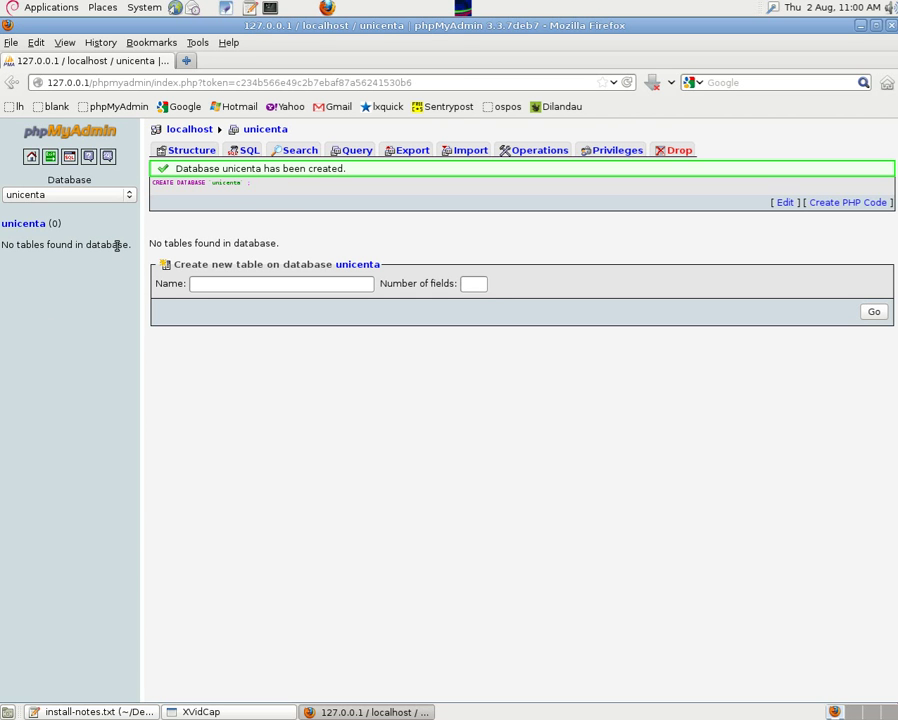
left_click(52, 160)
Step: Leave Firefox on a blank page and scroll the notes to 'Install the unicenta program'
left_click(47, 110)
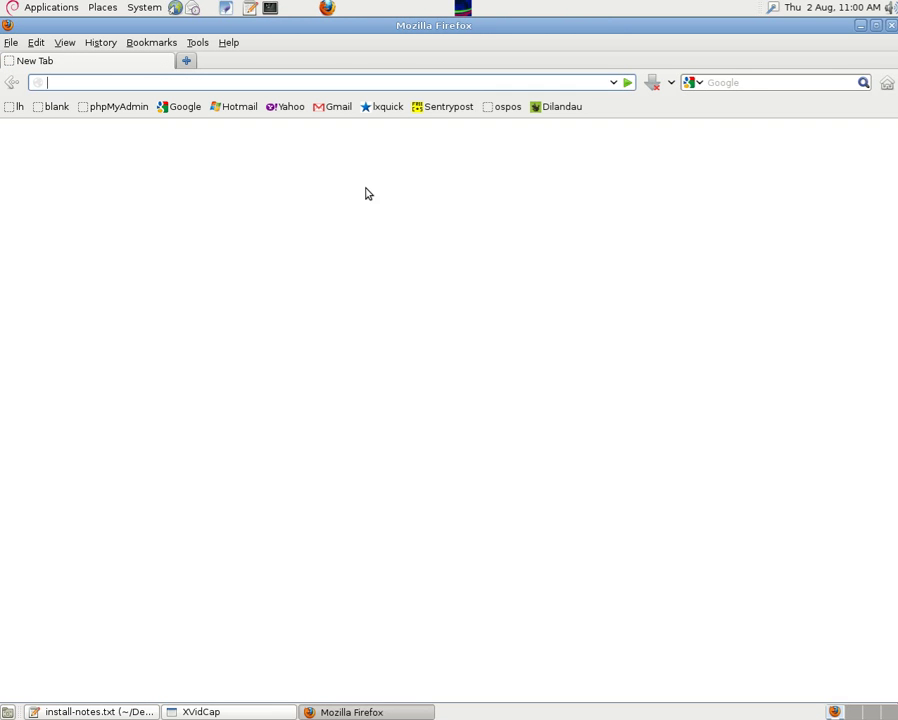
left_click(860, 26)
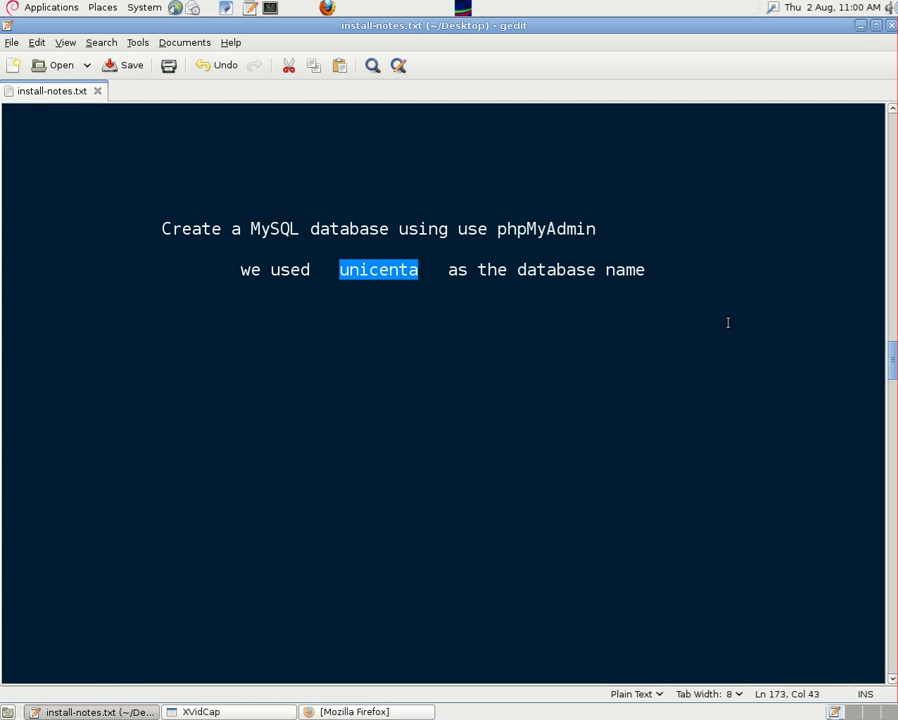
left_click_drag(894, 351, 882, 403)
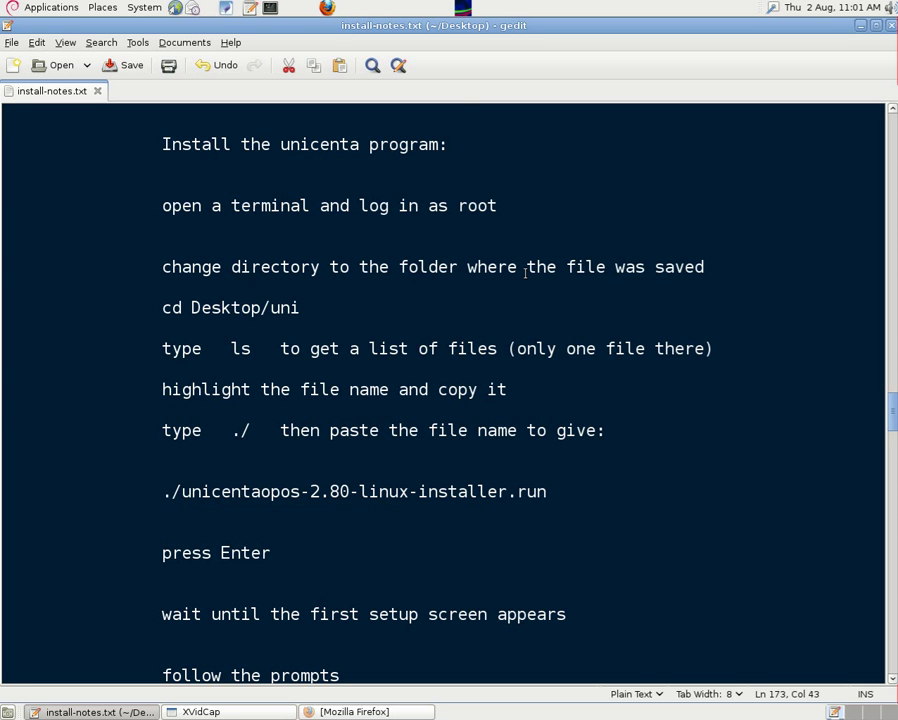
Step: Open a terminal and become root with su
left_click(270, 8)
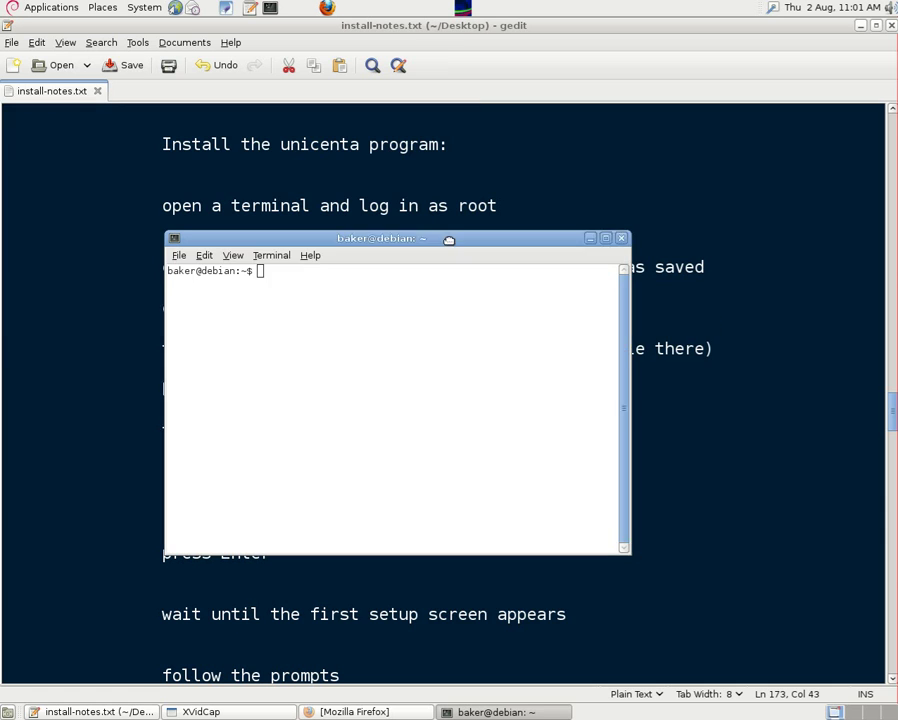
type("su")
key("Return")
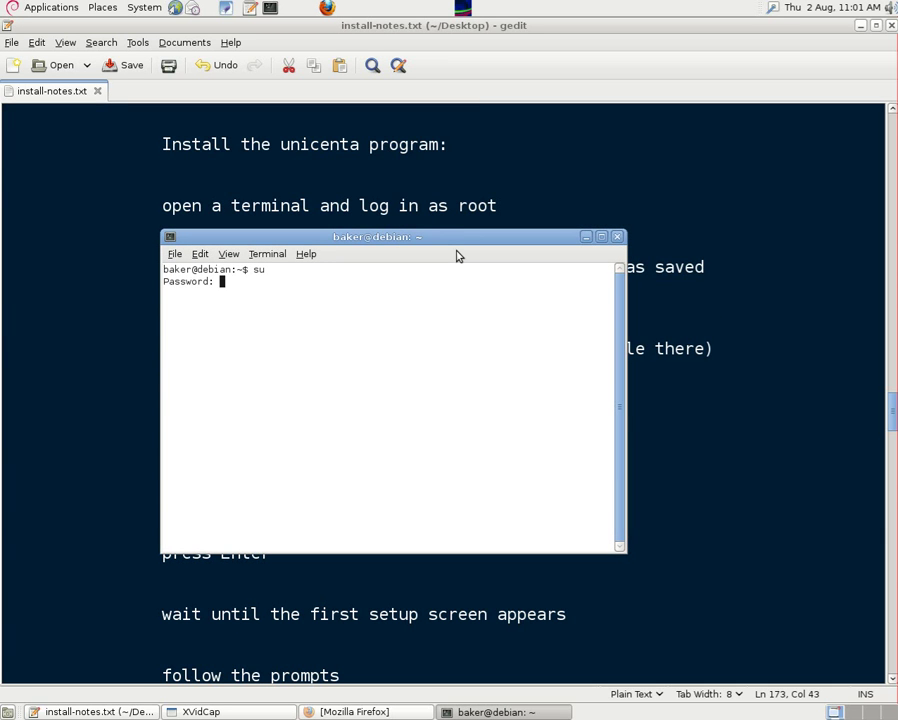
key("Return")
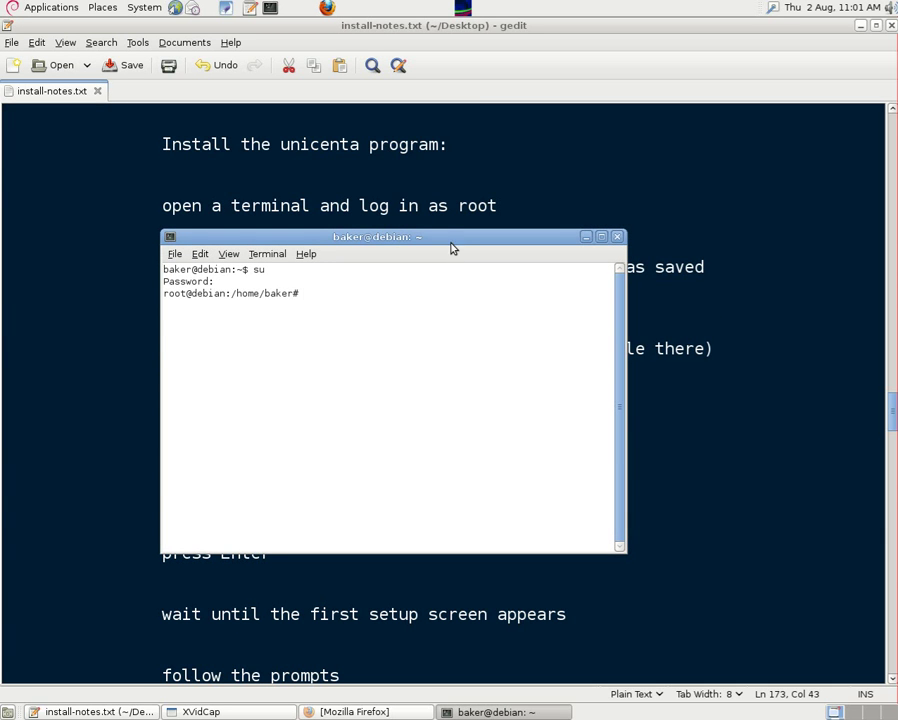
Step: Copy 'cd Desktop/uni' from the notes and run it in the root terminal
left_click_drag(451, 247, 441, 352)
left_click_drag(162, 308, 298, 308)
right_click(288, 311)
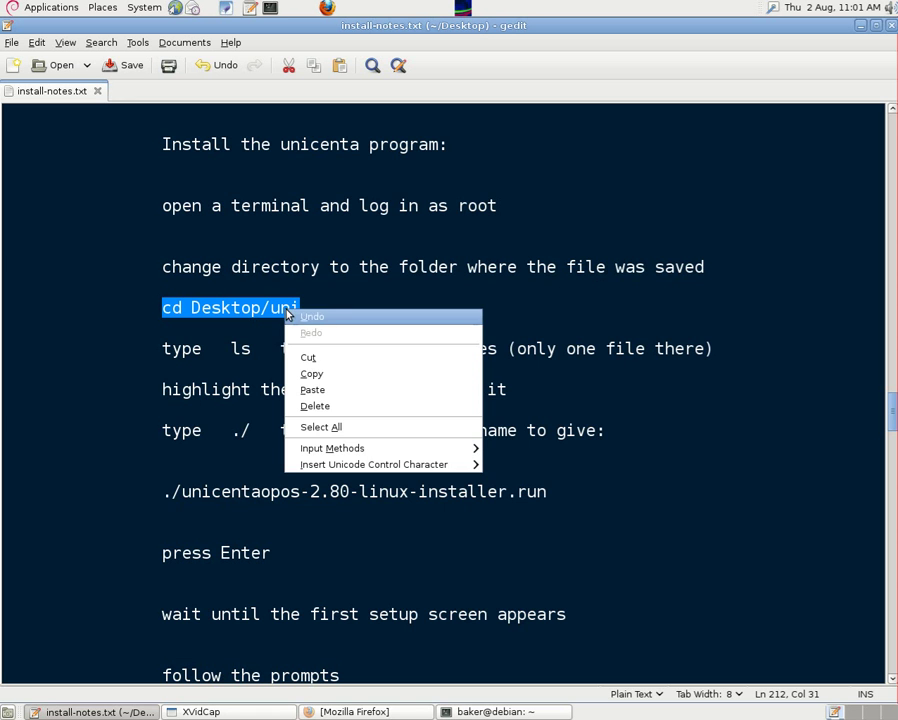
left_click(320, 376)
key("alt+Tab")
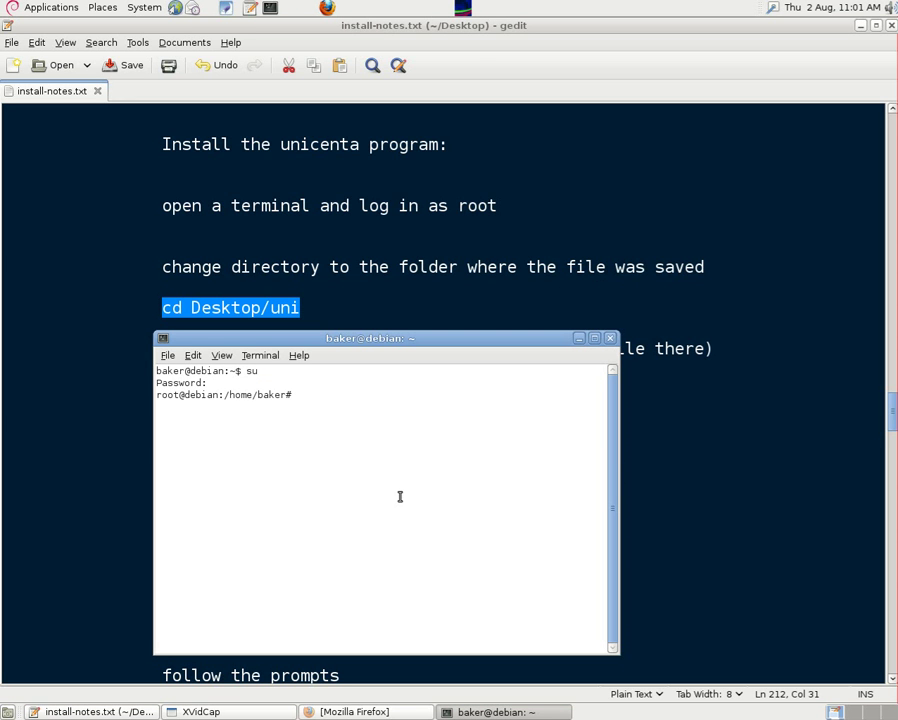
key("ctrl+shift+v")
key("Return")
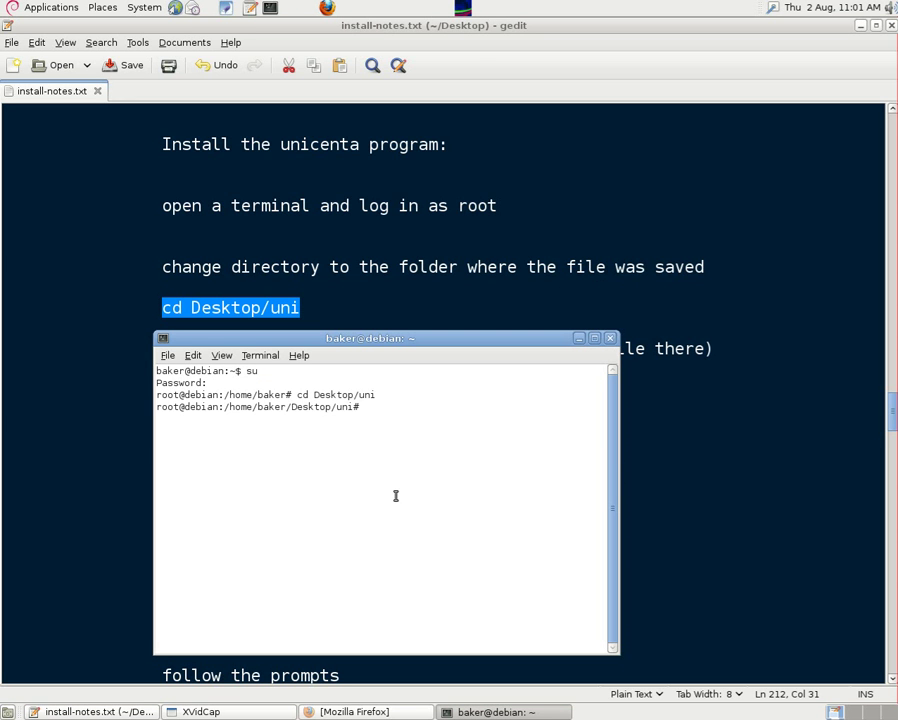
Step: List the folder with ls and enter ./unicentaopos-2.80-linux-installer.run at the prompt
left_click_drag(430, 342, 426, 429)
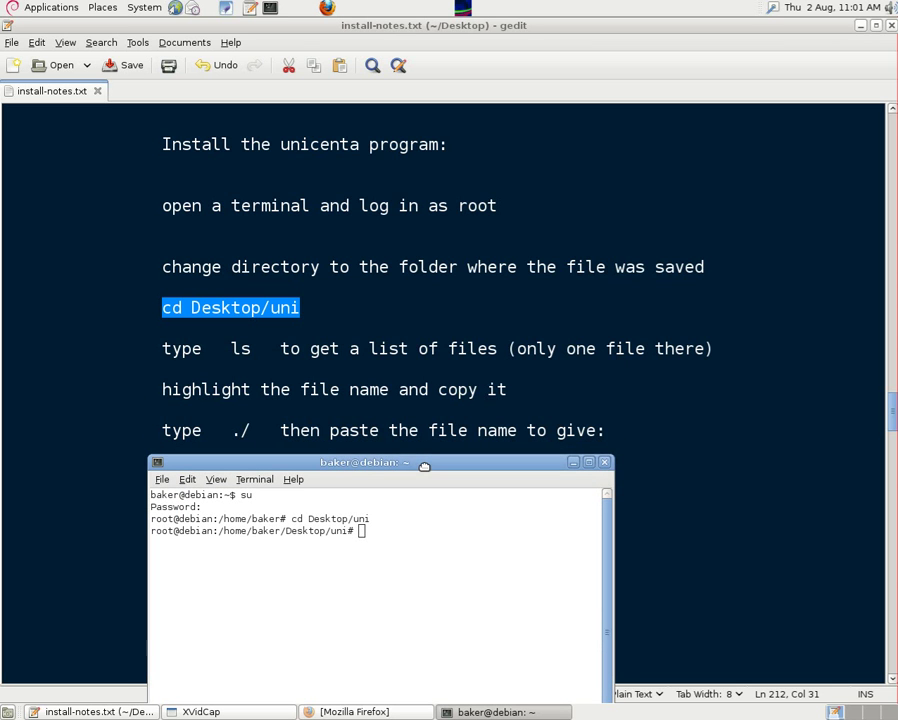
left_click(424, 470)
type("ls")
key("Return")
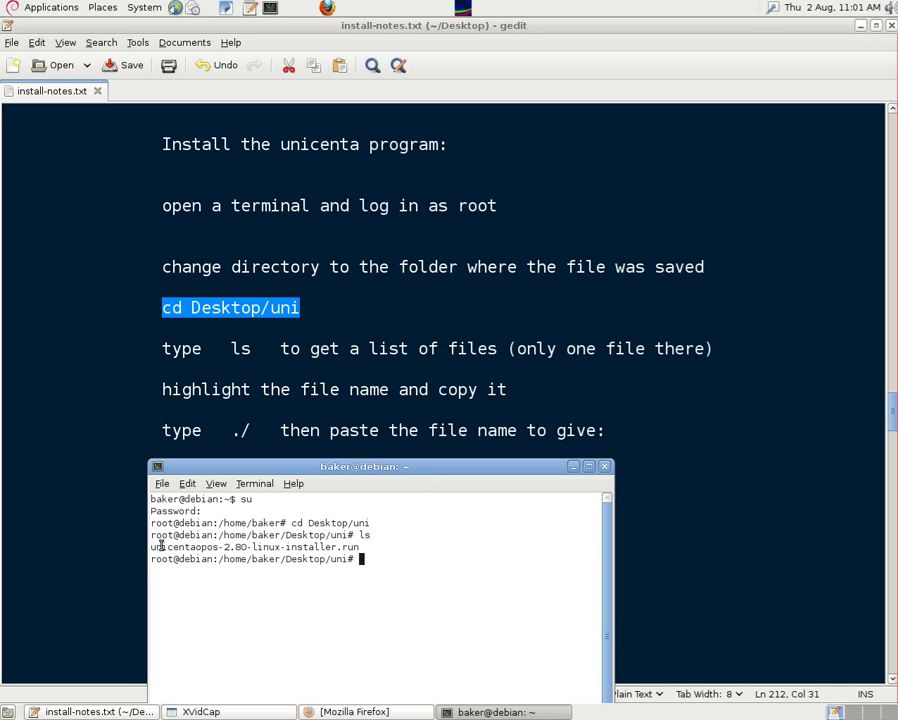
left_click_drag(152, 547, 344, 545)
right_click(344, 545)
left_click(344, 611)
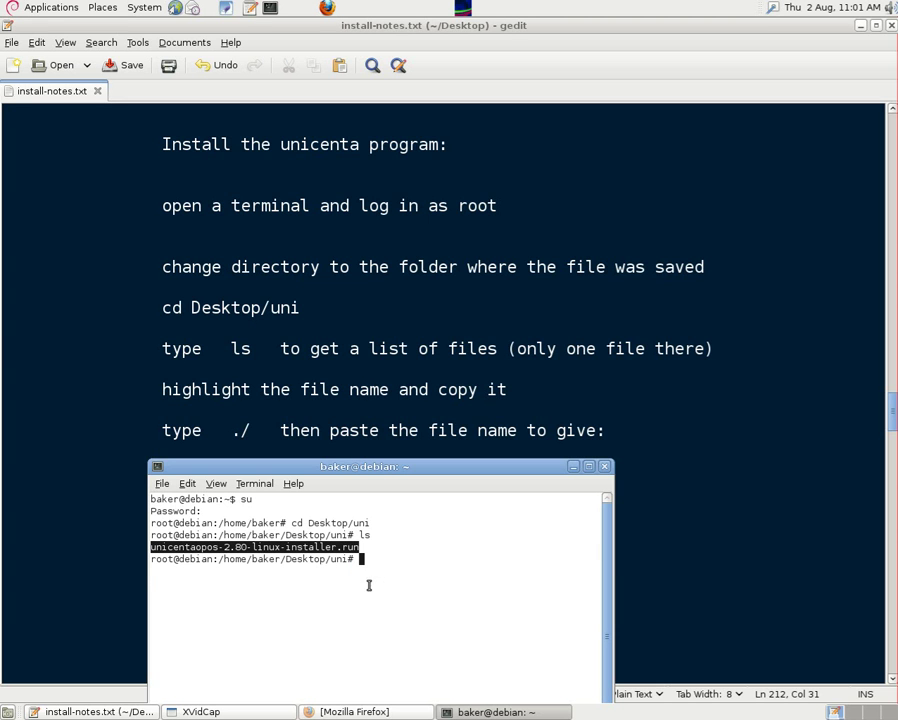
left_click(362, 558)
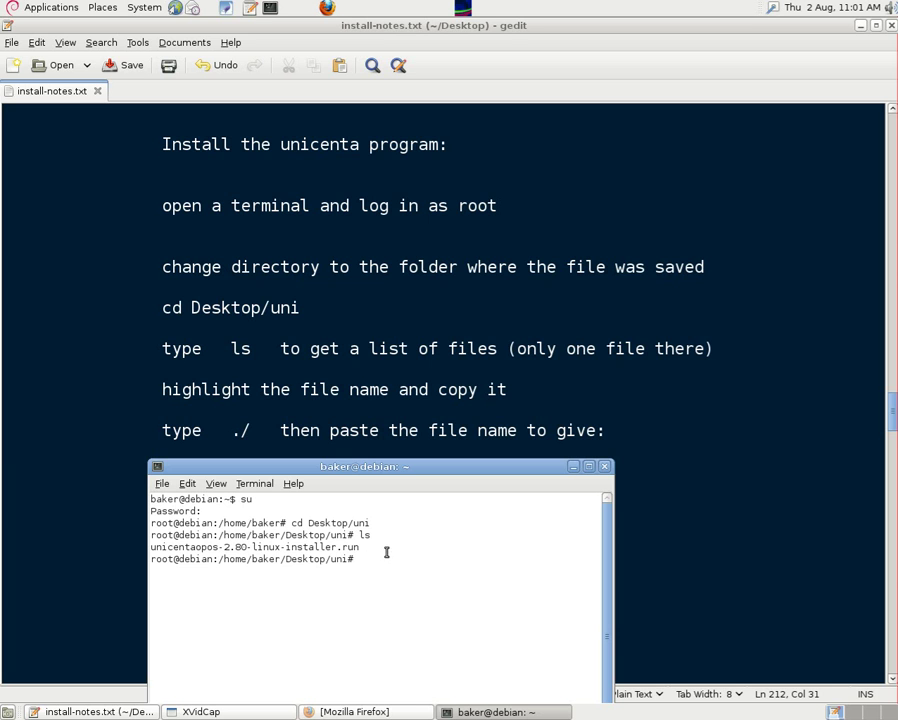
type("./")
key("ctrl+shift+v")
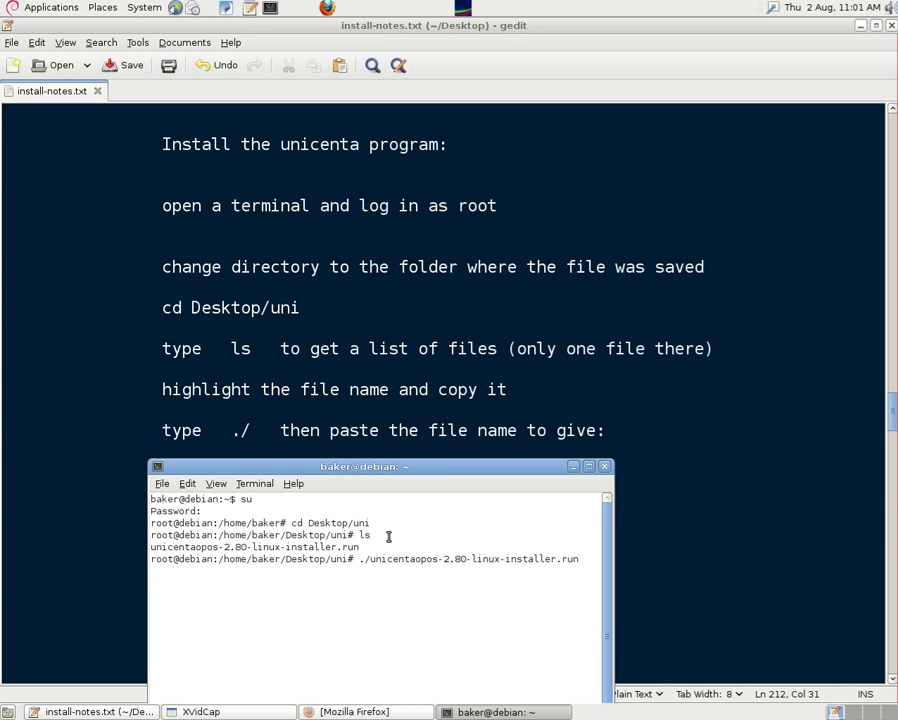
left_click_drag(410, 470, 409, 524)
Step: Run the installer, keep English as the language, and accept the licence agreement
key("Return")
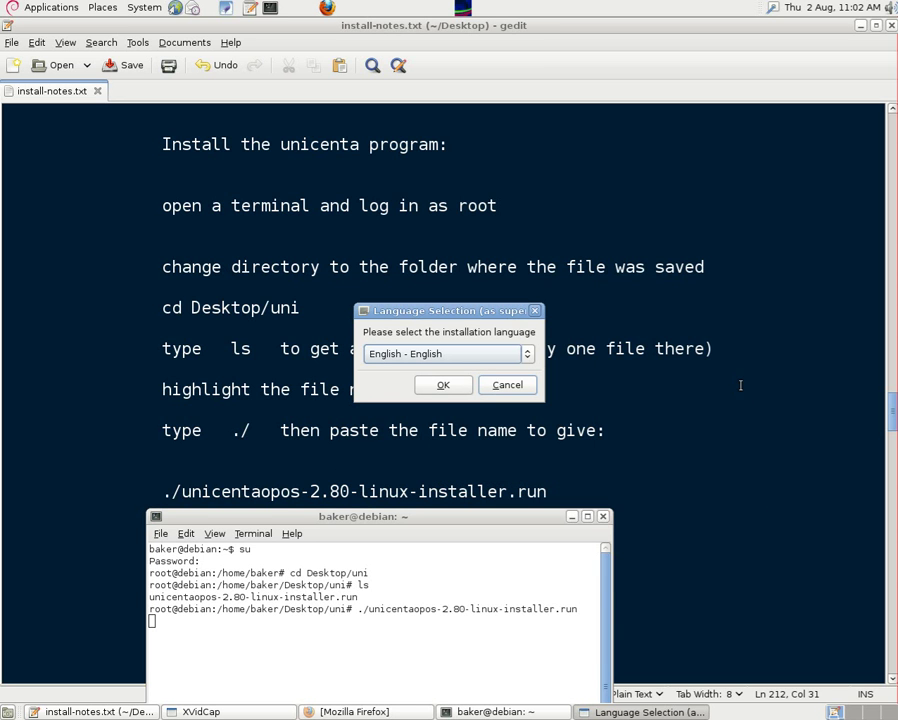
left_click(524, 359)
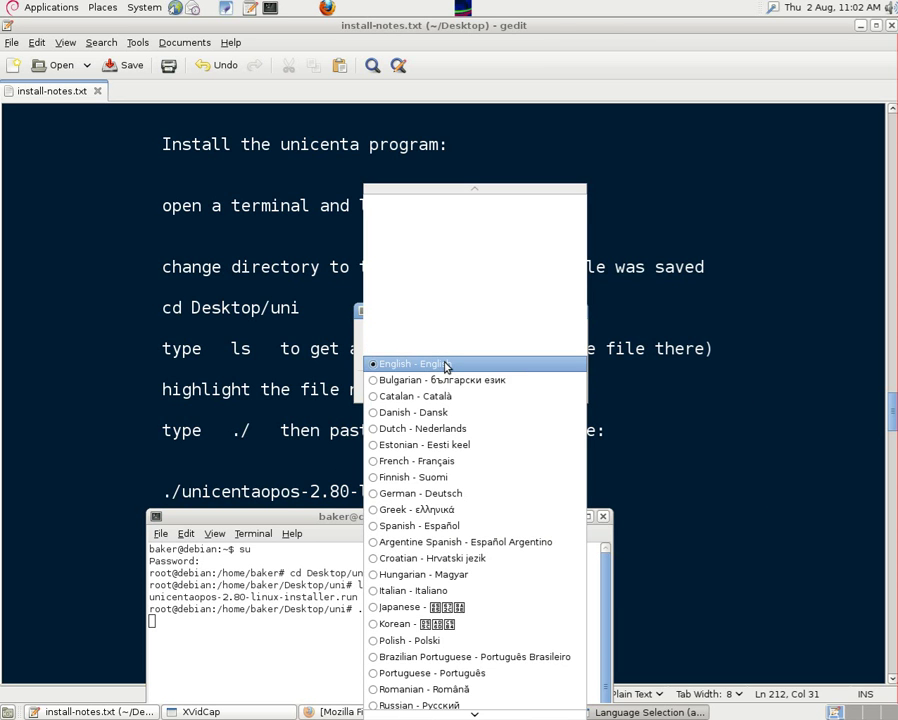
left_click(447, 366)
left_click(488, 386)
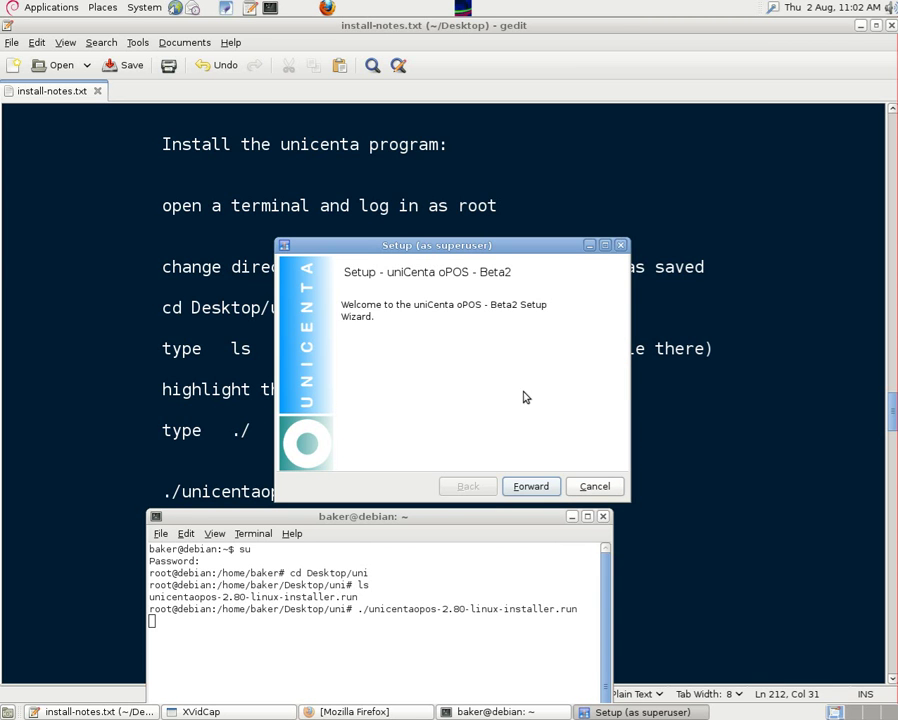
left_click(531, 487)
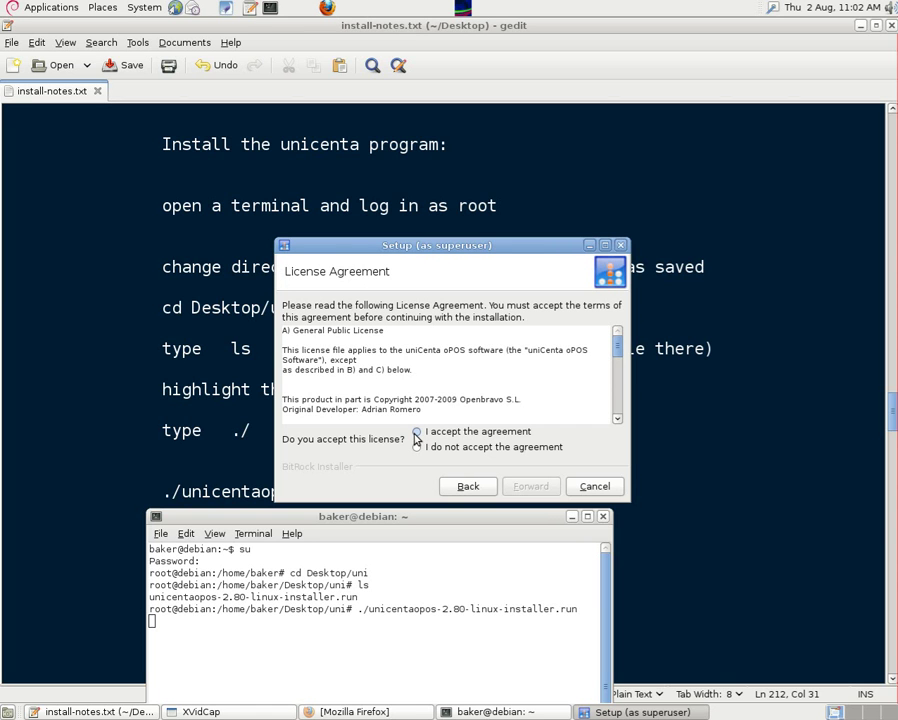
left_click(417, 432)
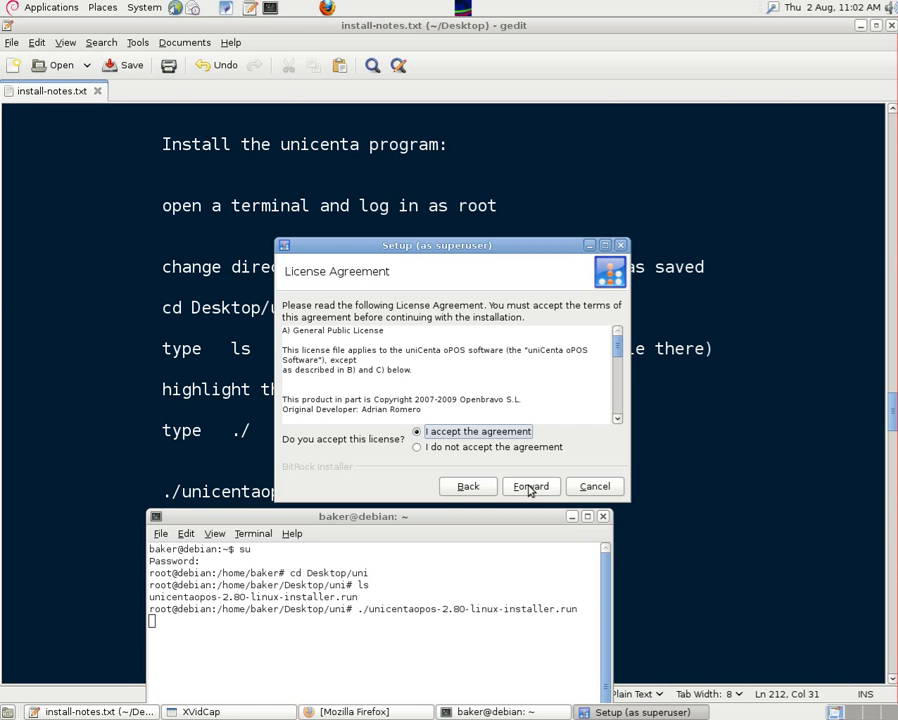
left_click(530, 487)
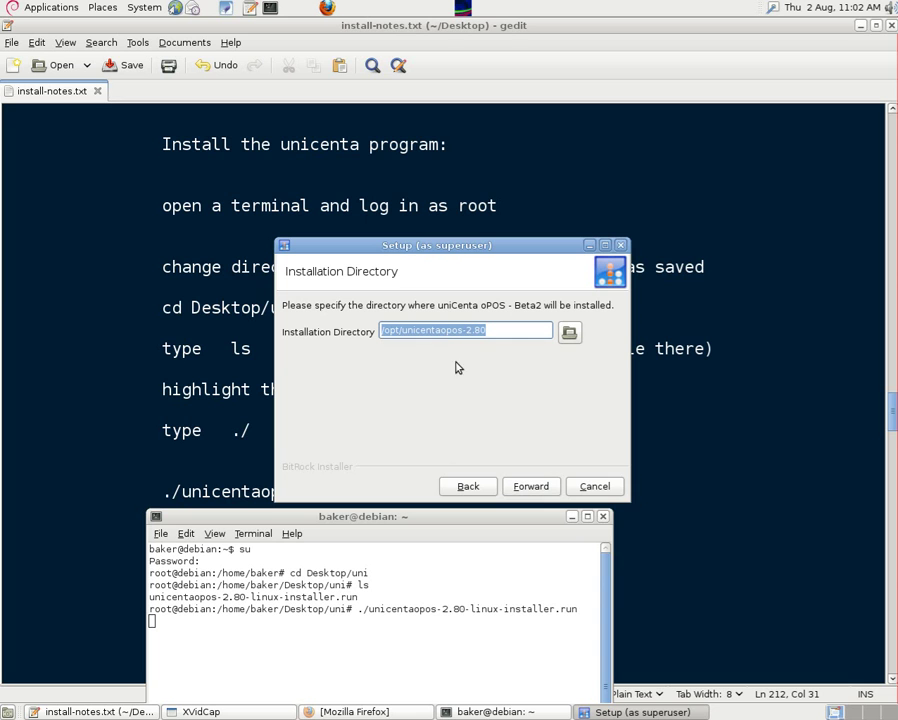
Step: Install into /opt/unicenta and finish without viewing the readme file
left_click(439, 330)
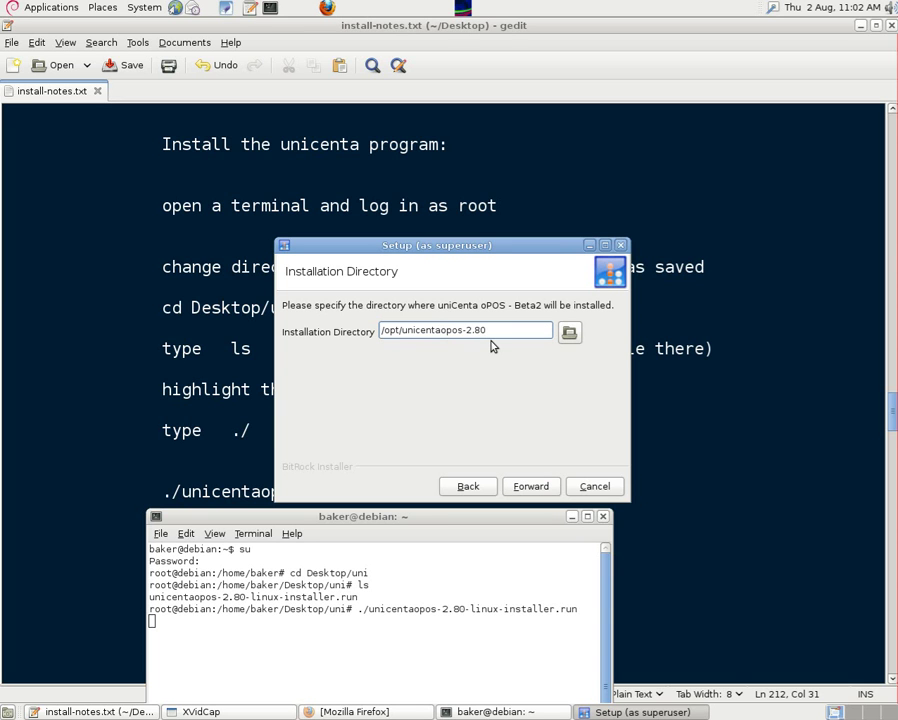
key("Delete")
key("Delete")
key("Delete")
key("Delete")
key("Delete")
key("Delete")
key("Delete")
key("Delete")
key("Delete")
left_click(526, 486)
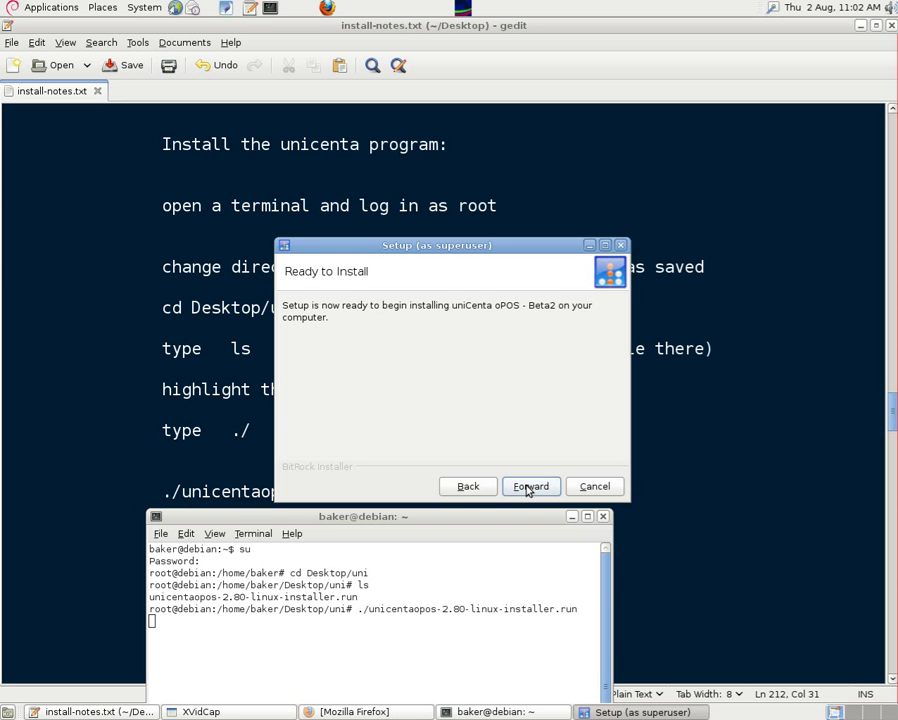
left_click(527, 488)
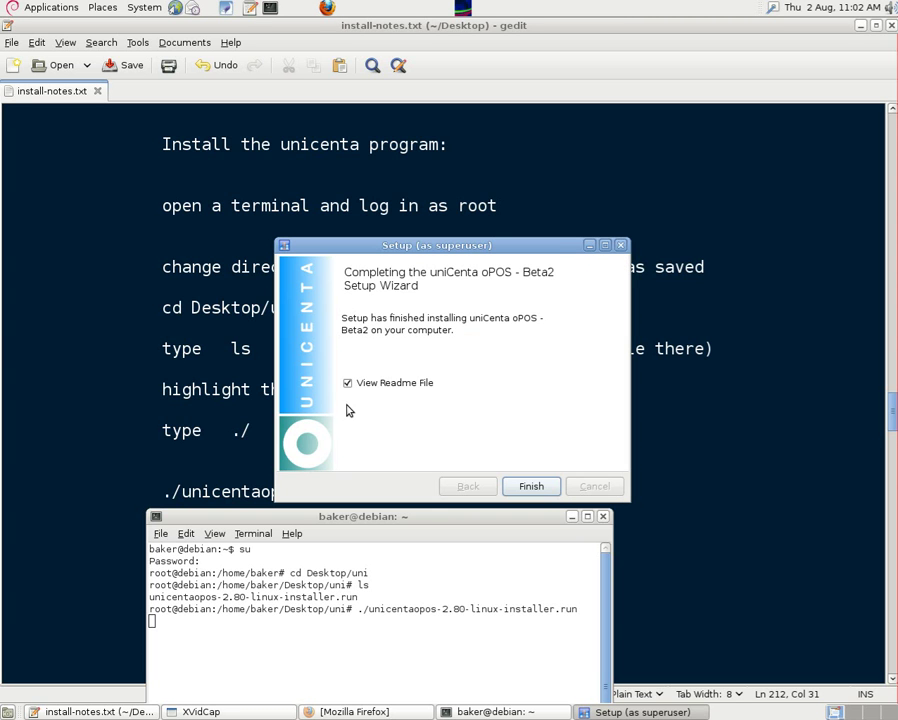
left_click(347, 383)
left_click(531, 487)
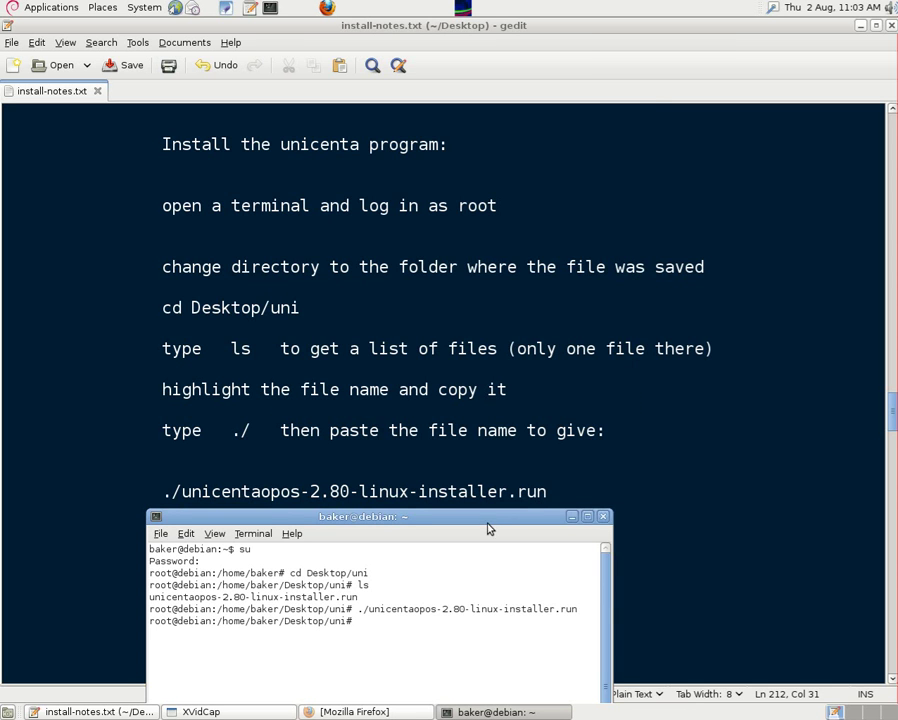
Step: Copy 'chmod 777 /opt/unicenta/*' from the notes and run it as root
left_click_drag(488, 528, 531, 45)
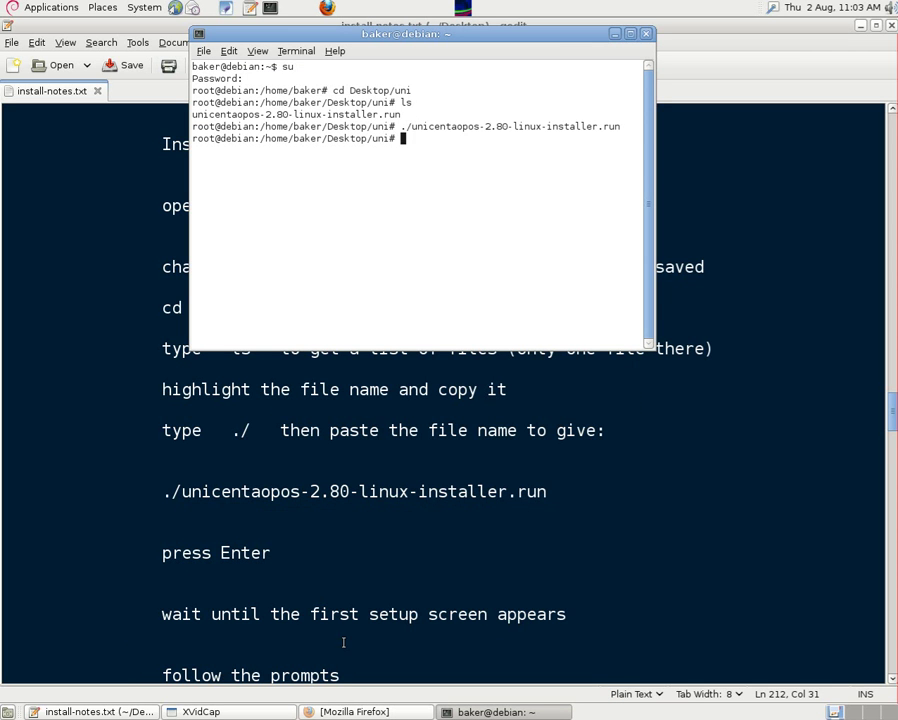
left_click_drag(891, 405, 874, 482)
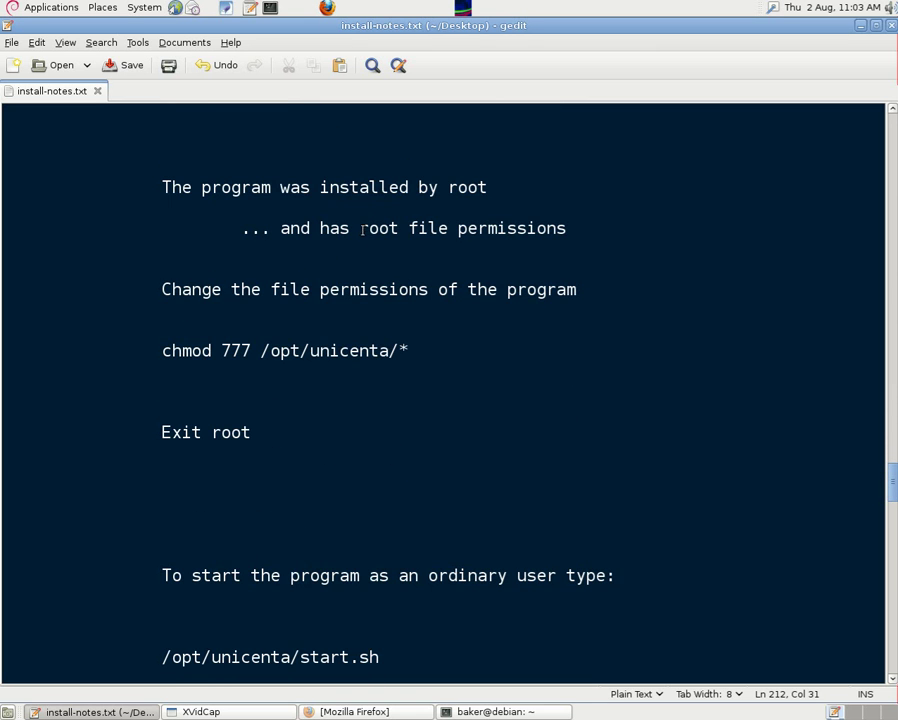
left_click_drag(361, 228, 567, 231)
left_click(618, 234)
left_click_drag(163, 289, 579, 291)
left_click(561, 342)
left_click_drag(161, 351, 409, 365)
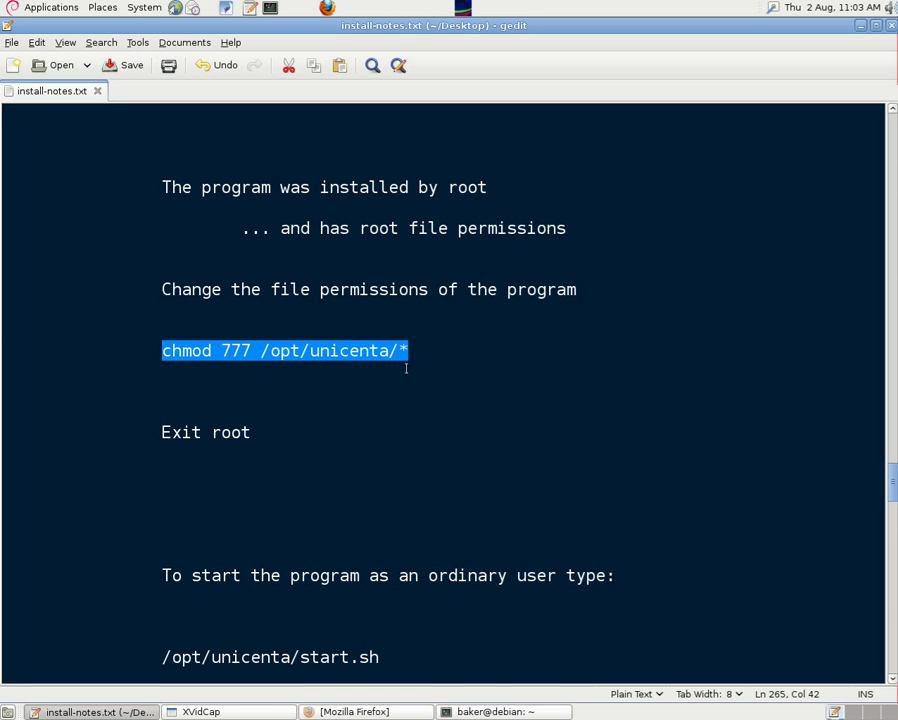
right_click(355, 355)
left_click(388, 418)
key("alt+Tab")
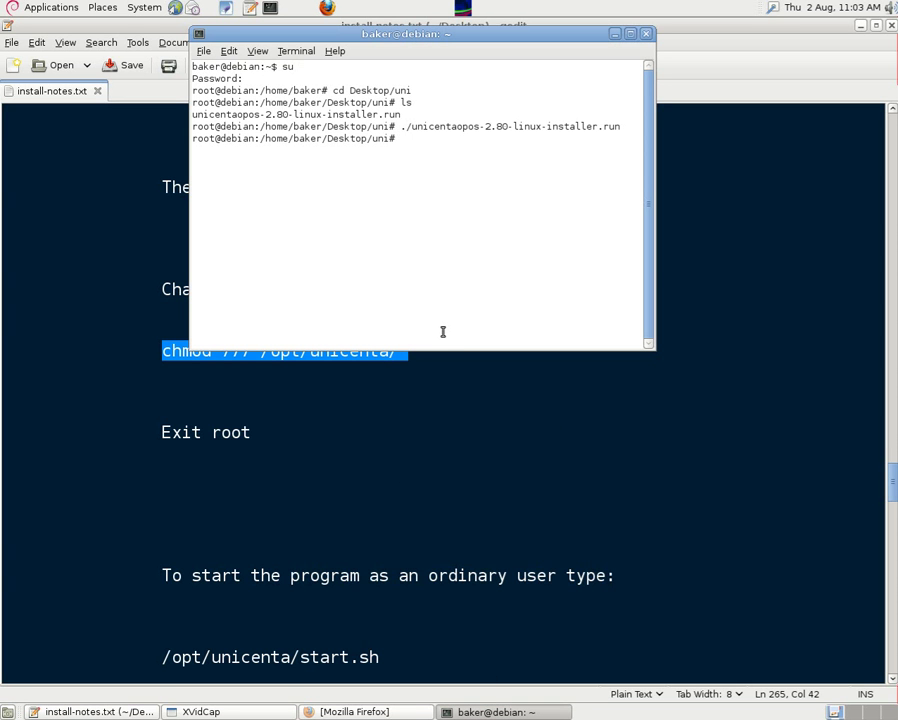
key("ctrl+shift+v")
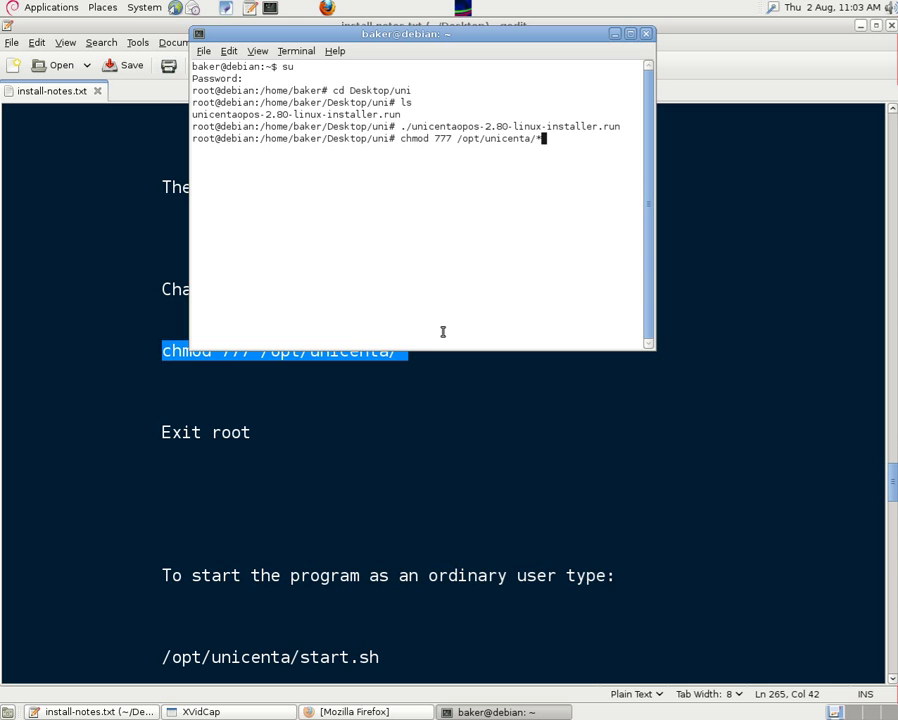
key("Return")
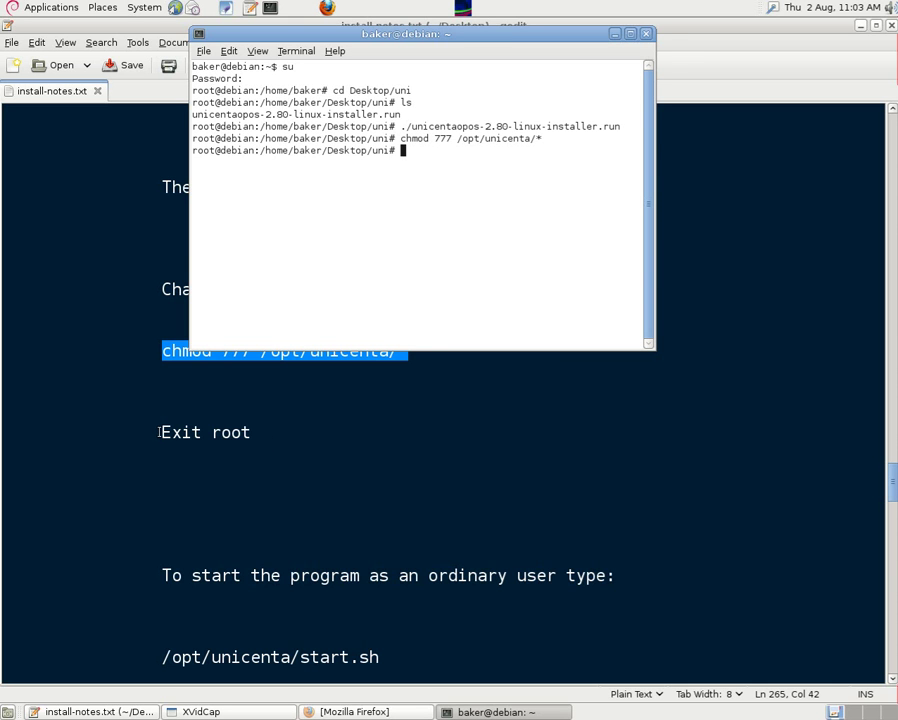
Step: Type exit in the terminal to leave the root session
left_click_drag(161, 432, 311, 449)
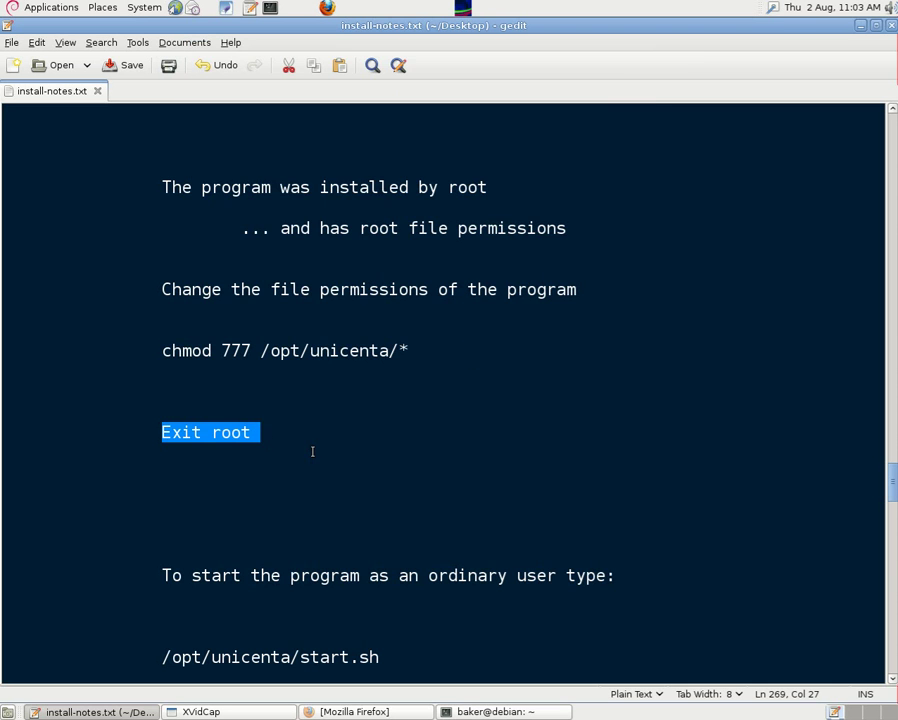
left_click(555, 712)
type("exit")
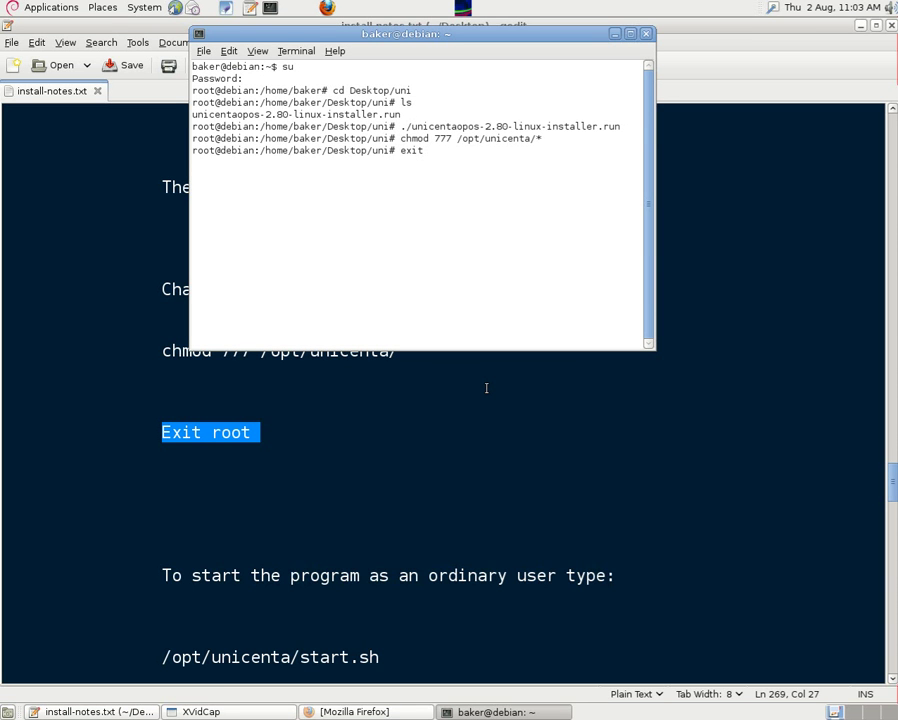
key("Return")
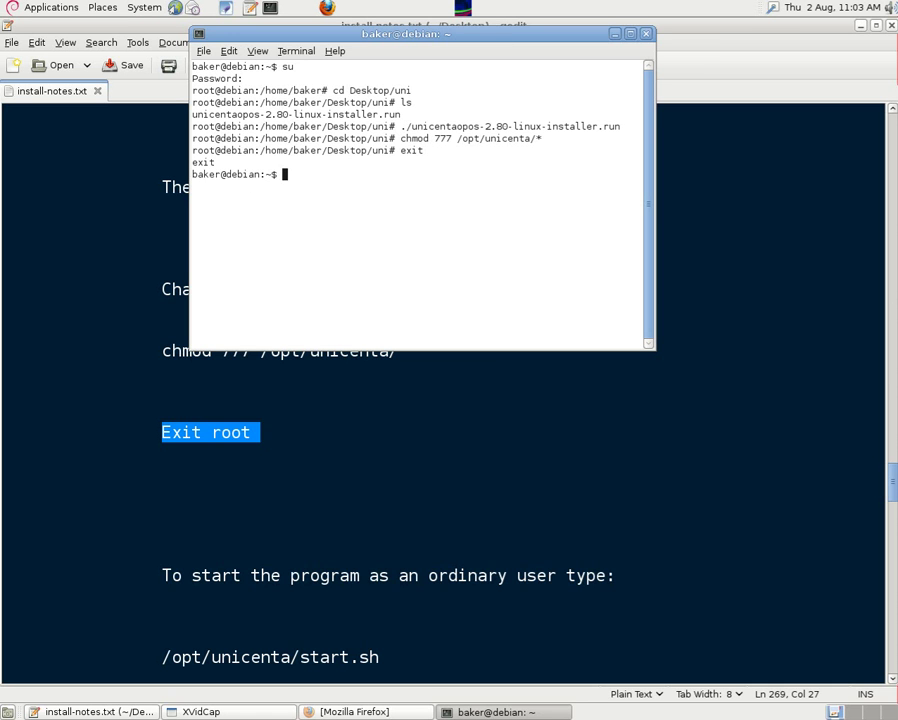
Step: Copy /opt/unicenta/start.sh from the notes and paste it at the terminal's user prompt
left_click_drag(892, 480, 893, 499)
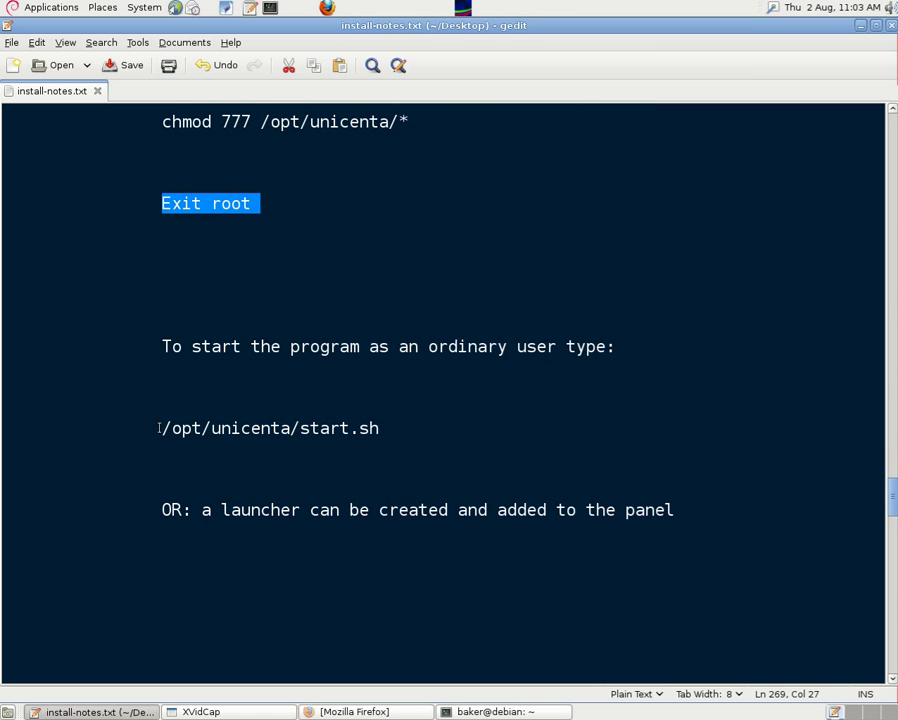
left_click_drag(161, 428, 378, 428)
right_click(370, 428)
left_click(398, 491)
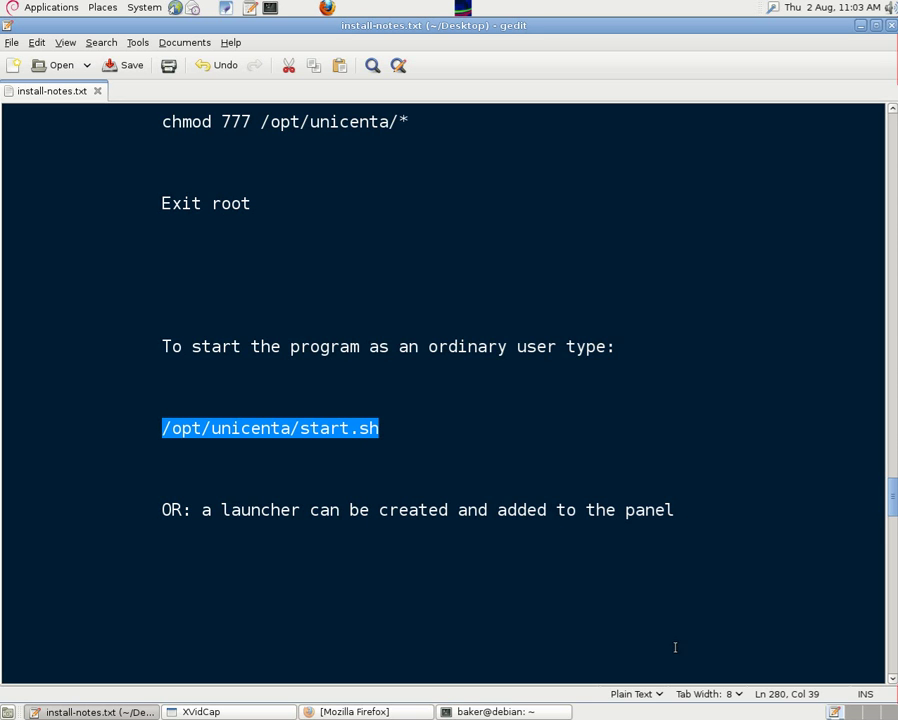
left_click(518, 713)
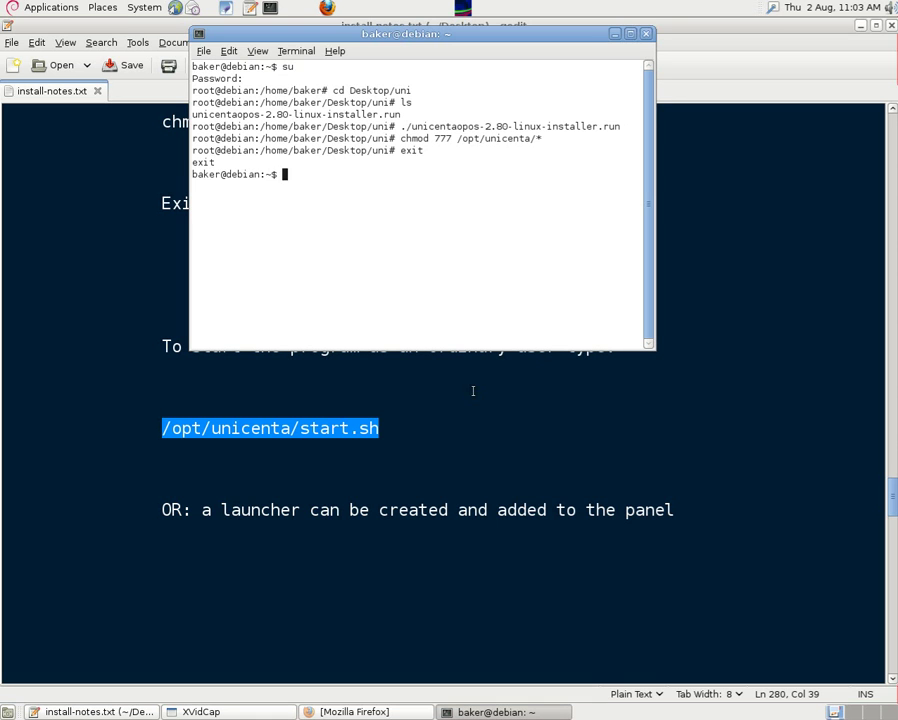
middle_click(412, 295)
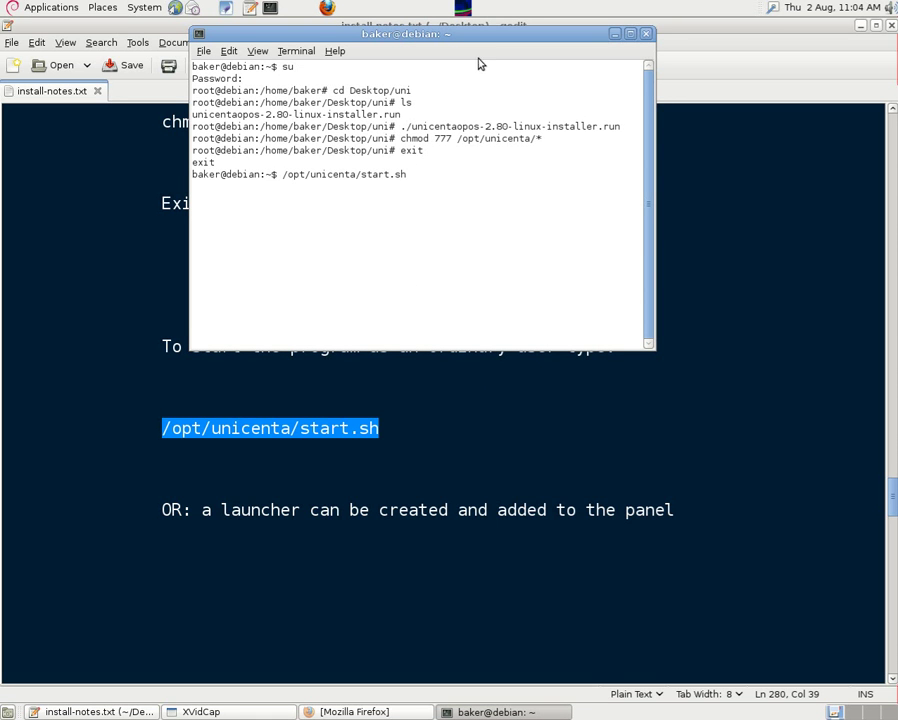
left_click_drag(465, 40, 471, 62)
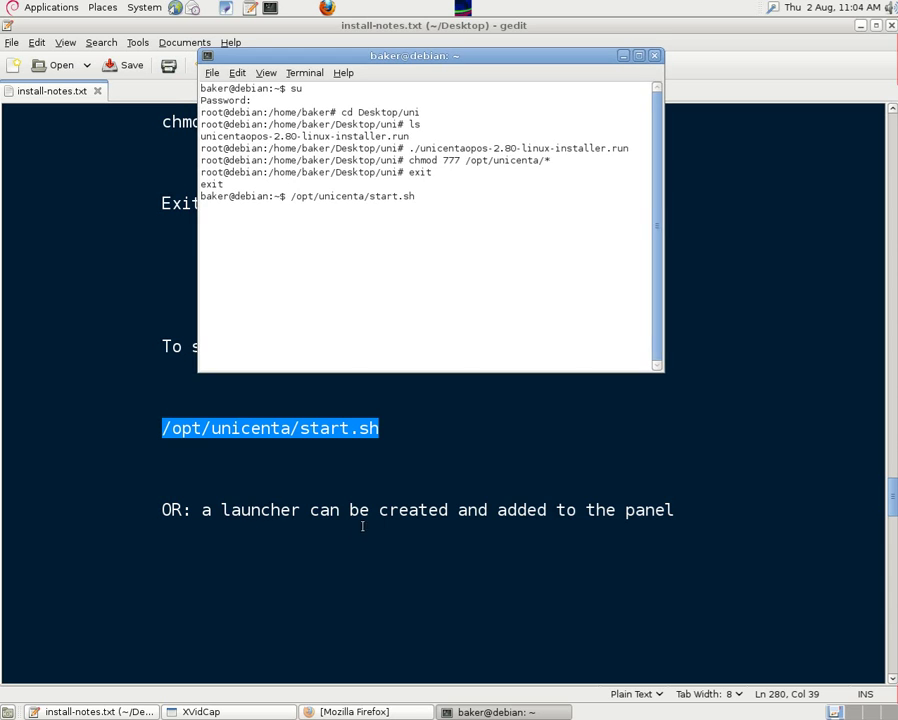
left_click_drag(221, 510, 677, 512)
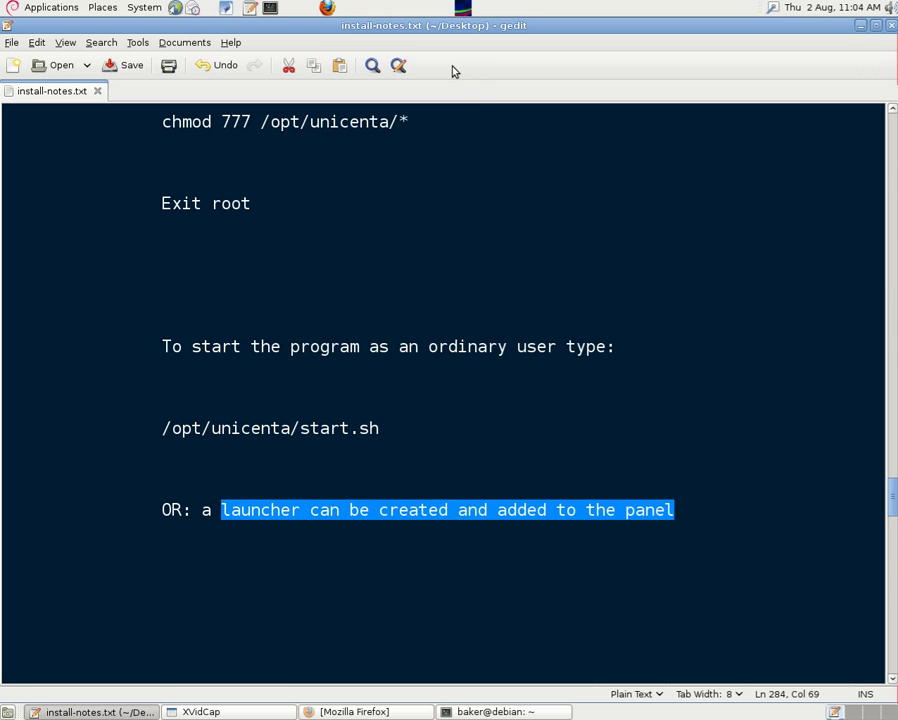
Step: Create a Custom Application Launcher named Unicenta with command /opt/unicenta/start.sh
right_click(418, 10)
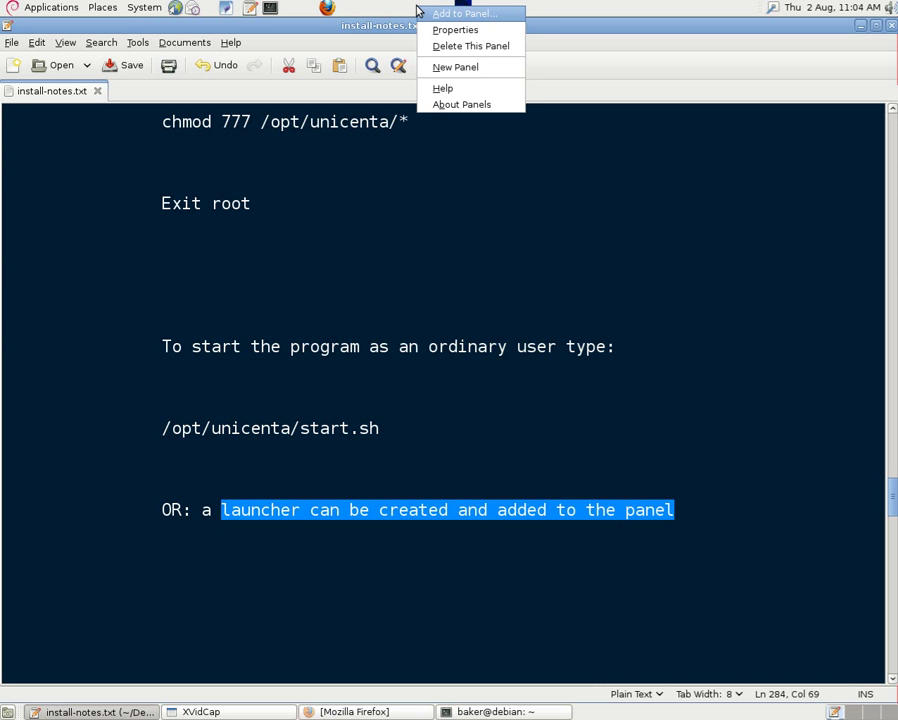
left_click(452, 14)
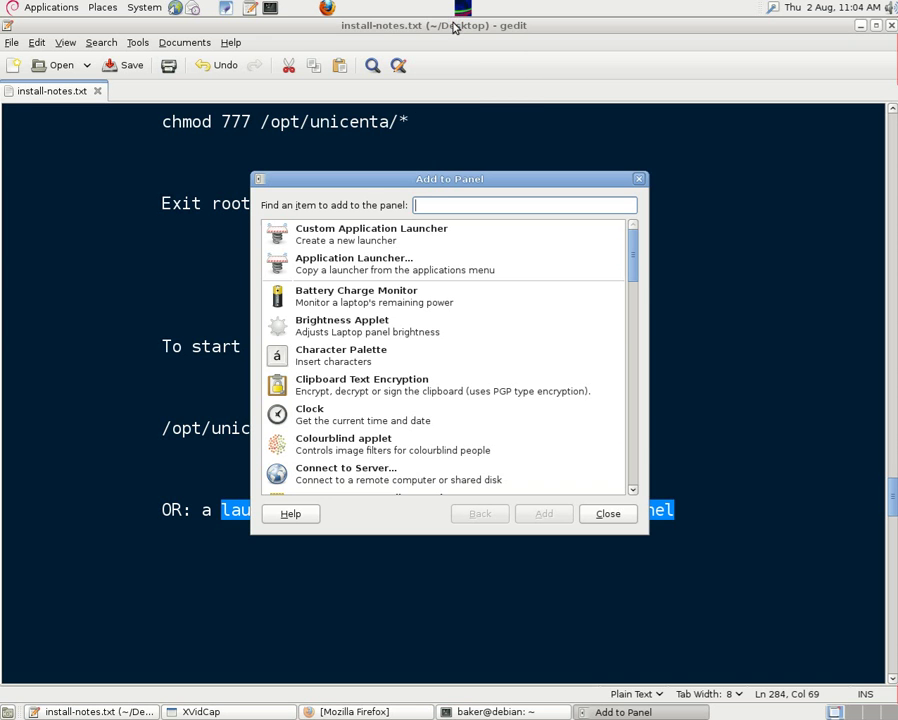
left_click(362, 234)
double_click(362, 234)
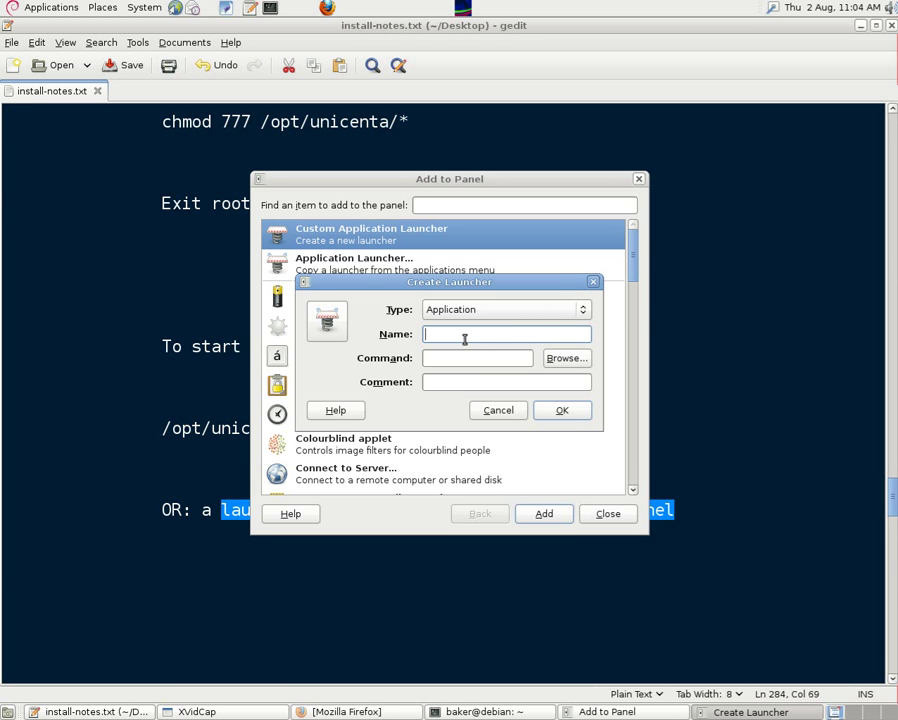
type("Unicenta")
left_click(458, 360)
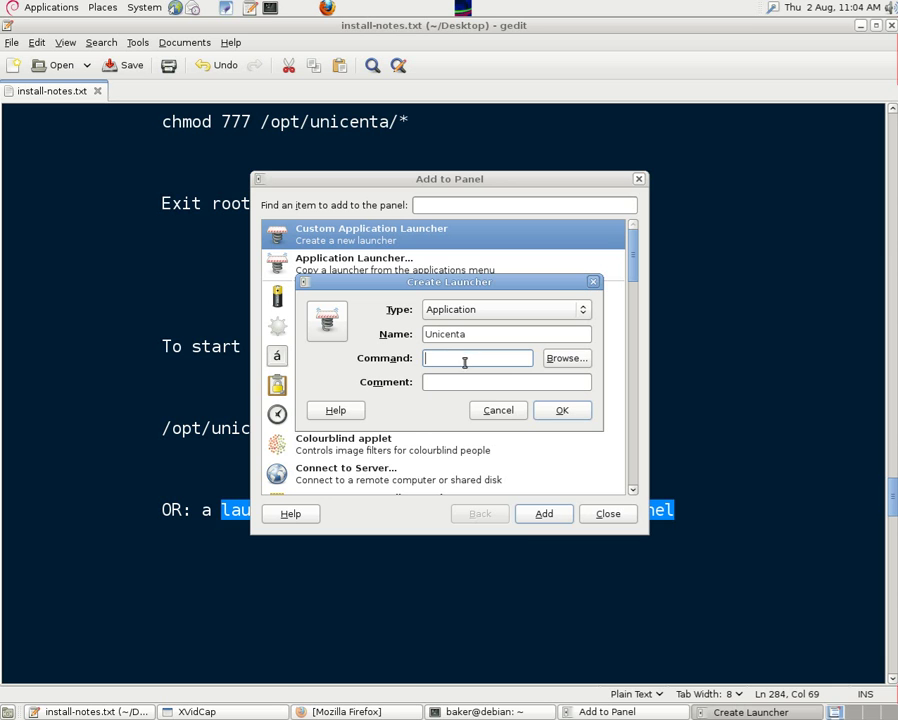
key("ctrl+v")
left_click(562, 412)
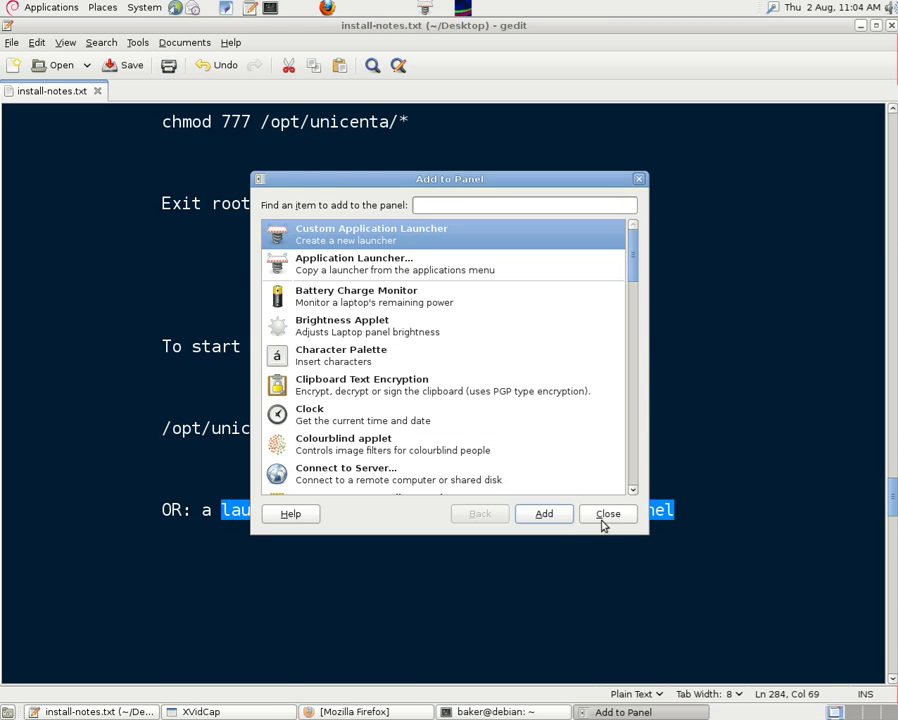
left_click(606, 515)
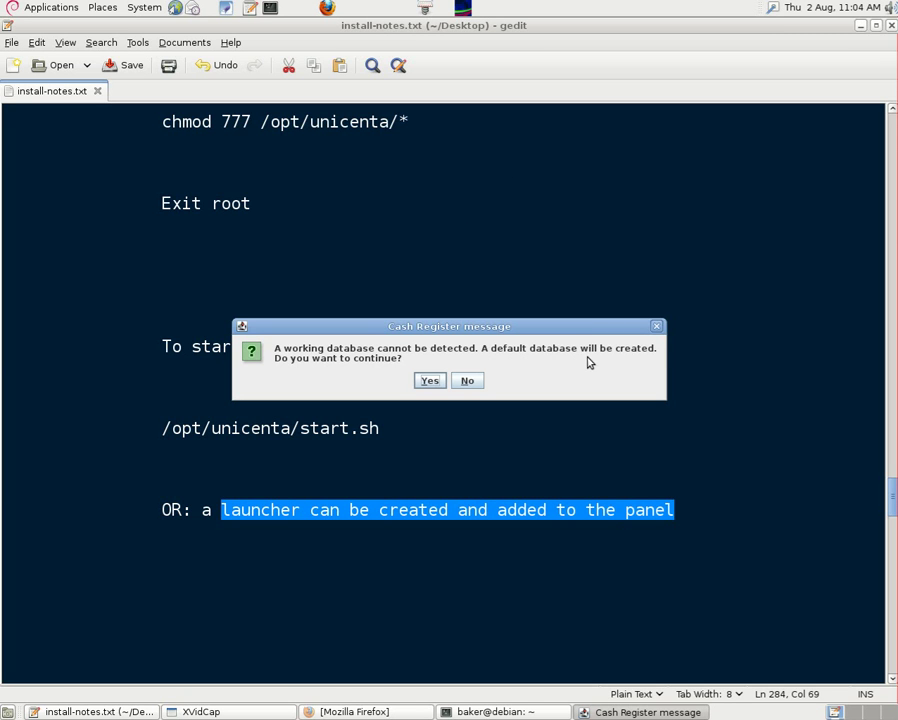
Step: Accept the default database, maximize uniCenta, sign in as Administrator and open Configuration
left_click(430, 382)
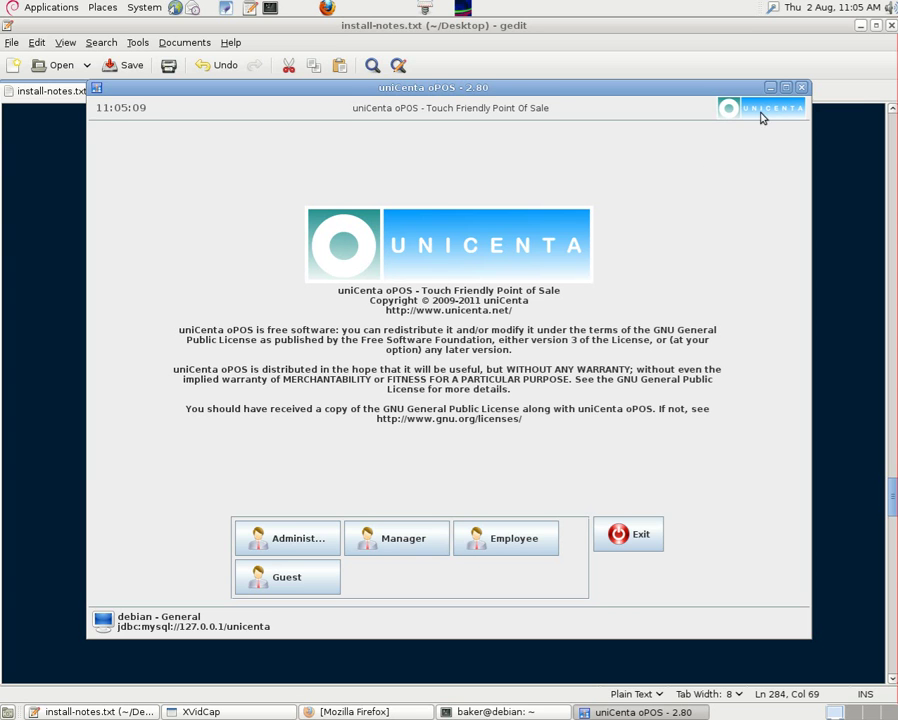
left_click(786, 87)
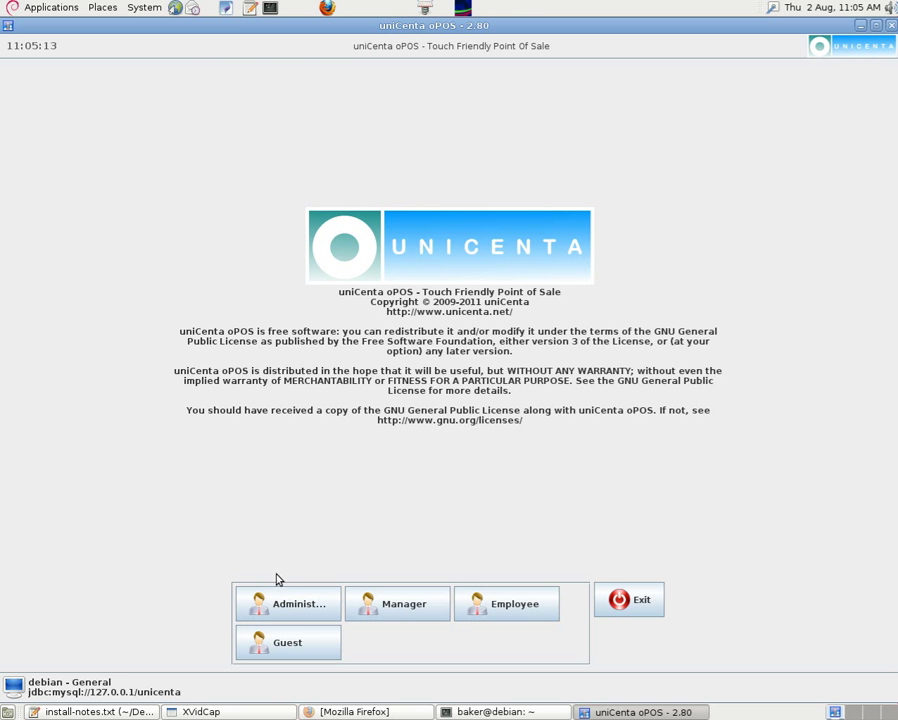
left_click(281, 608)
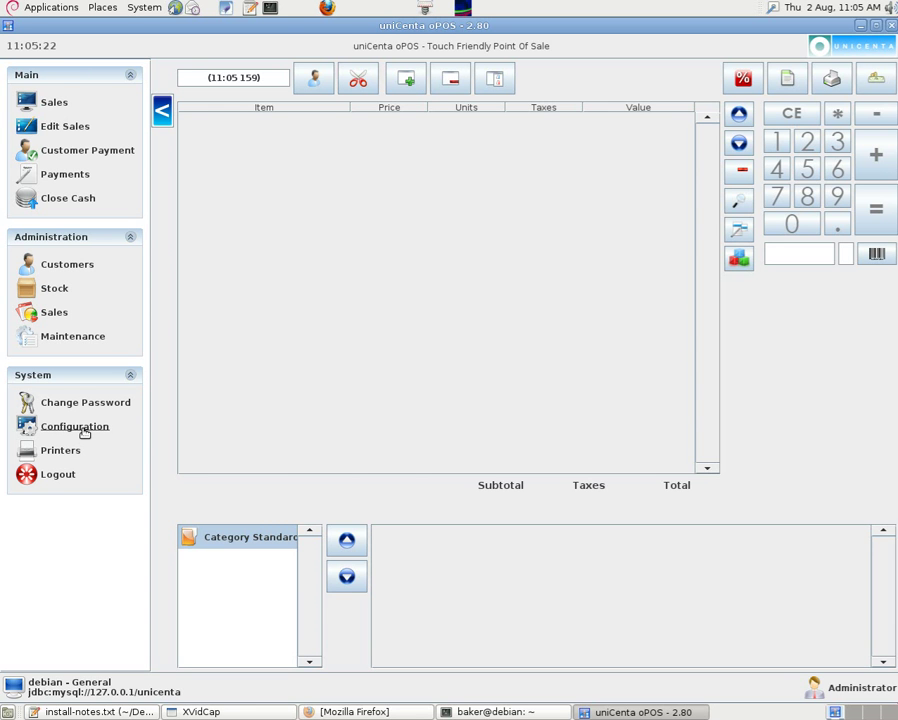
left_click(80, 428)
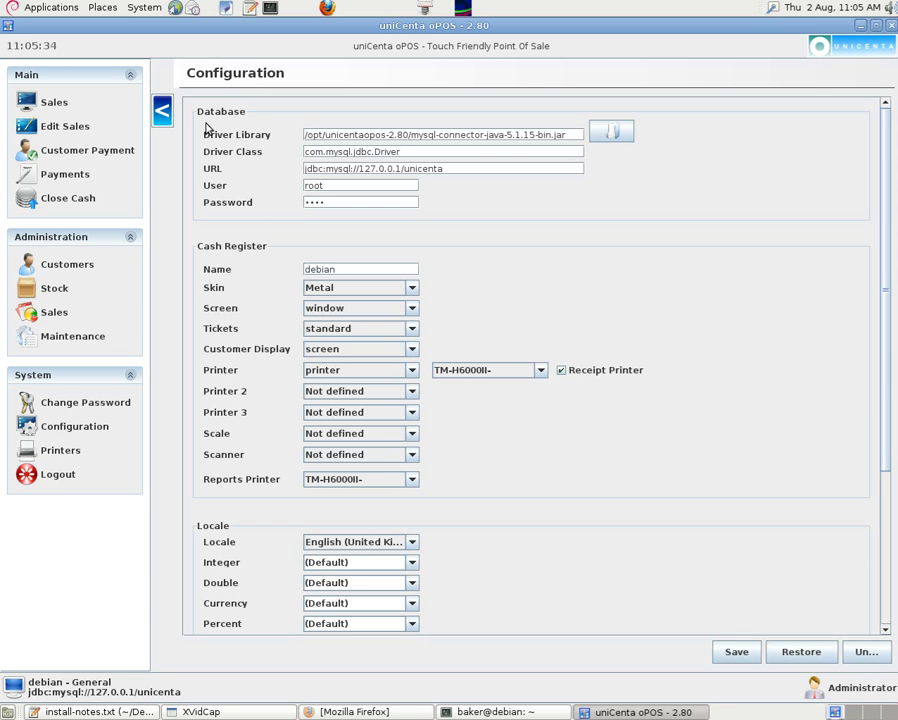
Step: Compare uniCenta's driver library path against the one in the gedit notes
left_click(875, 25)
left_click_drag(600, 92, 600, 644)
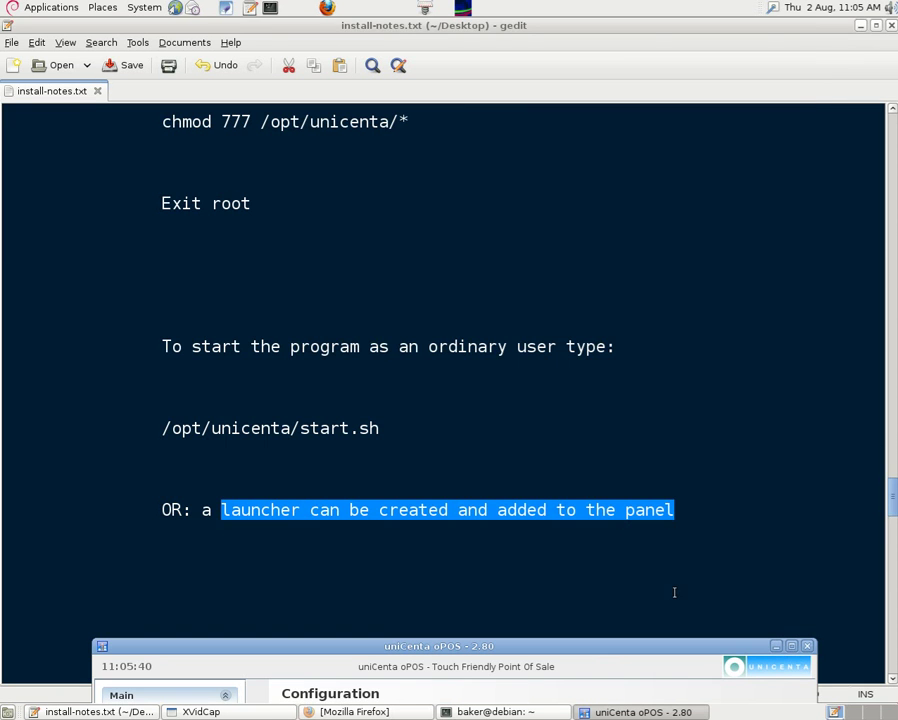
left_click_drag(891, 490, 876, 540)
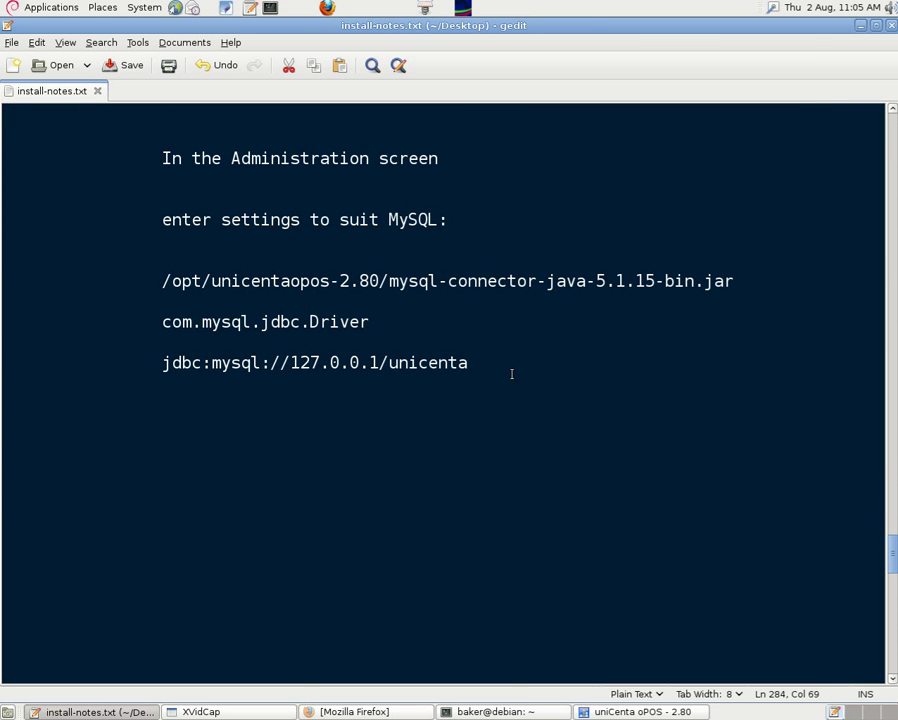
left_click(605, 710)
left_click_drag(490, 670, 435, 415)
left_click_drag(172, 281, 760, 310)
left_click(607, 665)
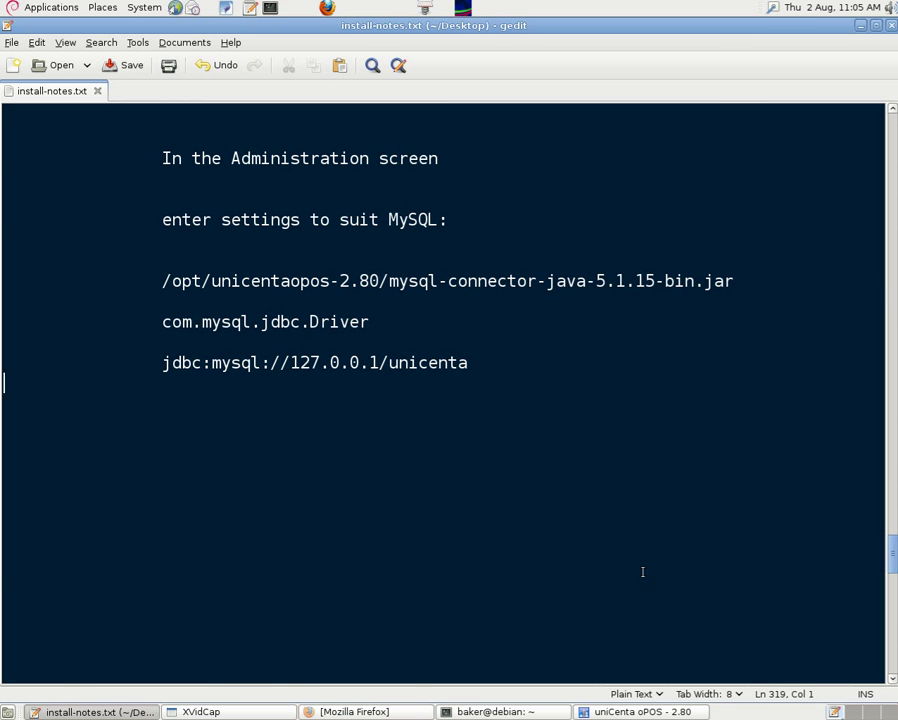
left_click(621, 709)
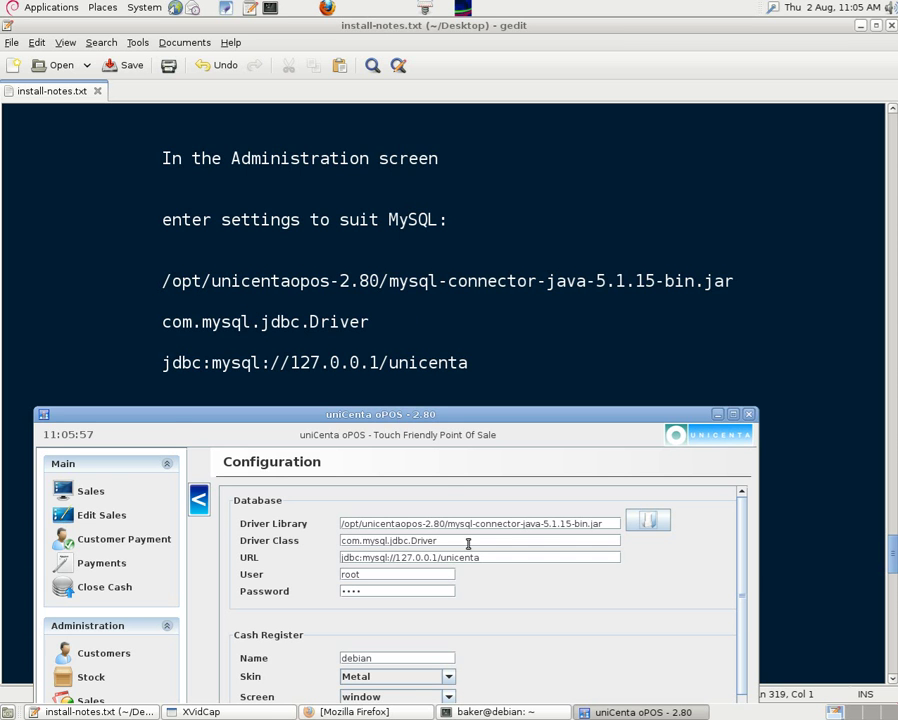
Step: Check the database URL against the notes, then save the configuration and dismiss the confirmation
left_click_drag(174, 362, 242, 363)
left_click(586, 618)
left_click(630, 712)
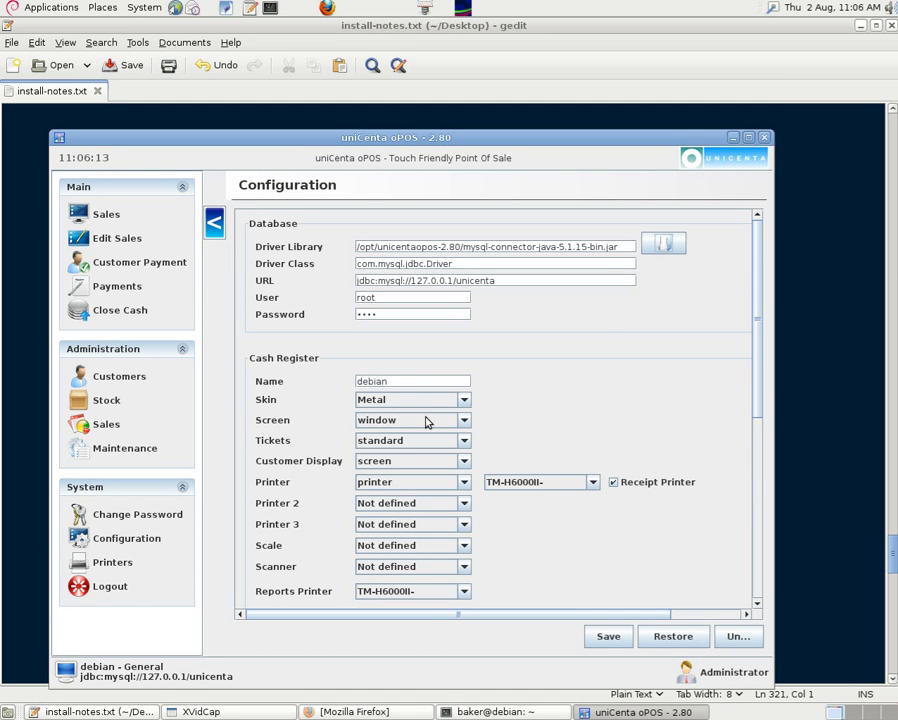
left_click(609, 637)
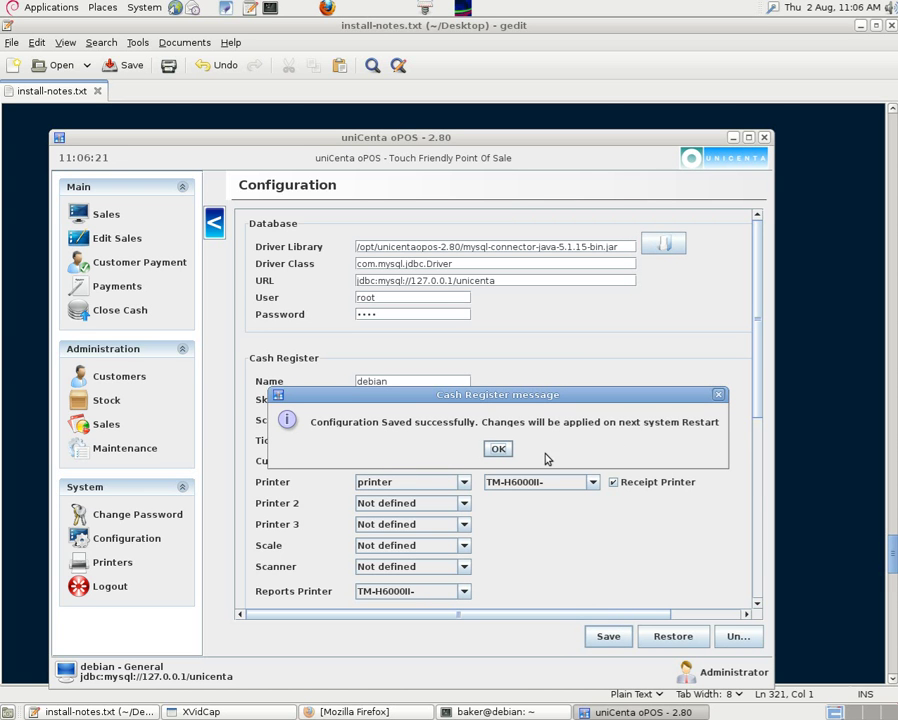
left_click(499, 449)
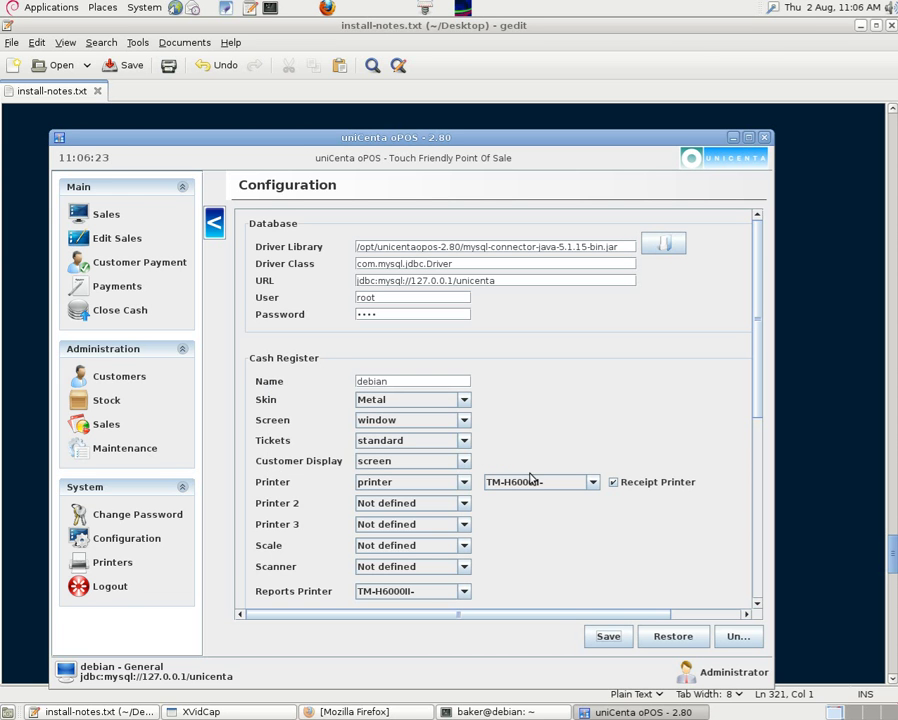
Step: Log out, exit uniCenta, and maximize it again after relaunching
left_click(112, 590)
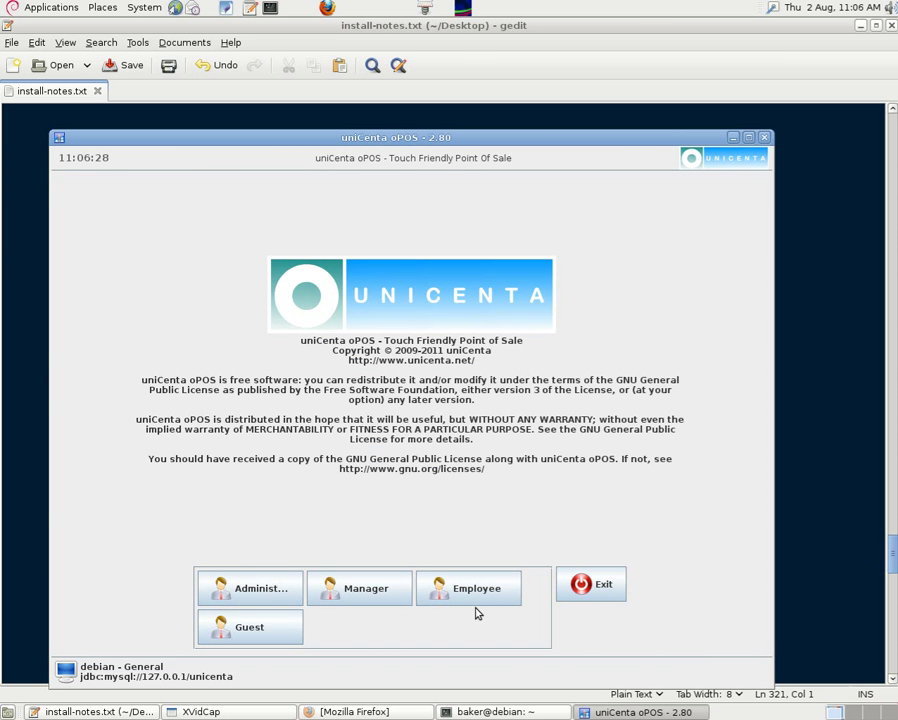
left_click(598, 588)
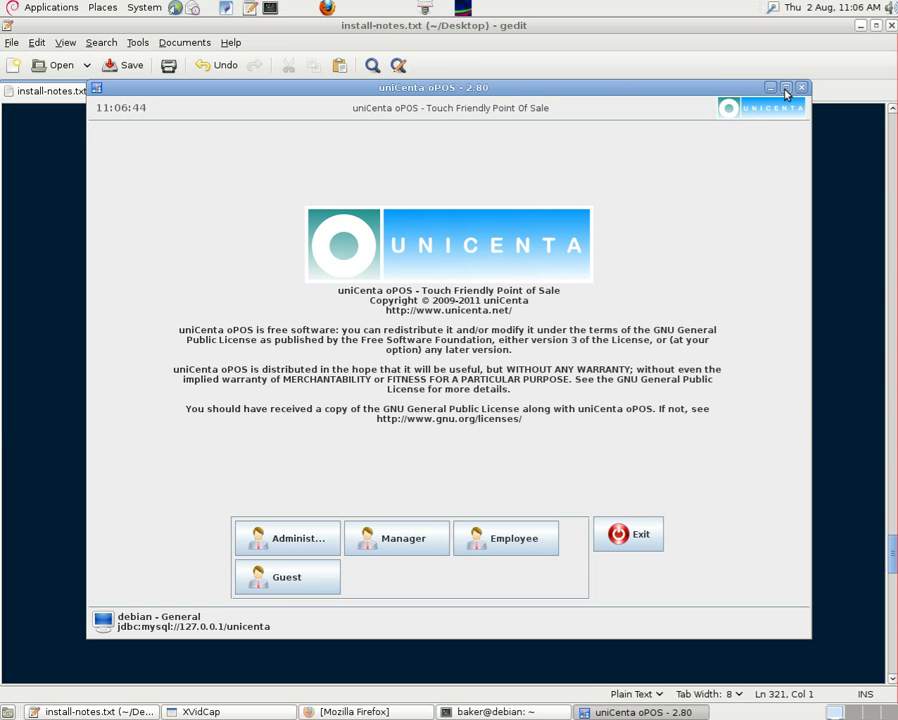
left_click(786, 88)
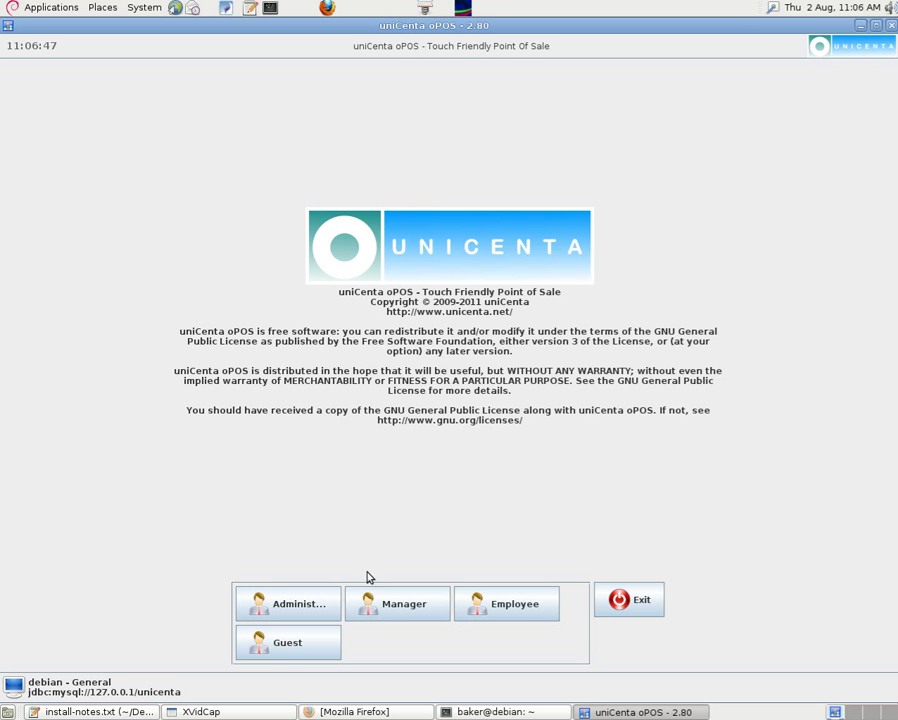
Step: Sign in as Manager and save a DIY stock category with parent Category Standard
left_click(399, 613)
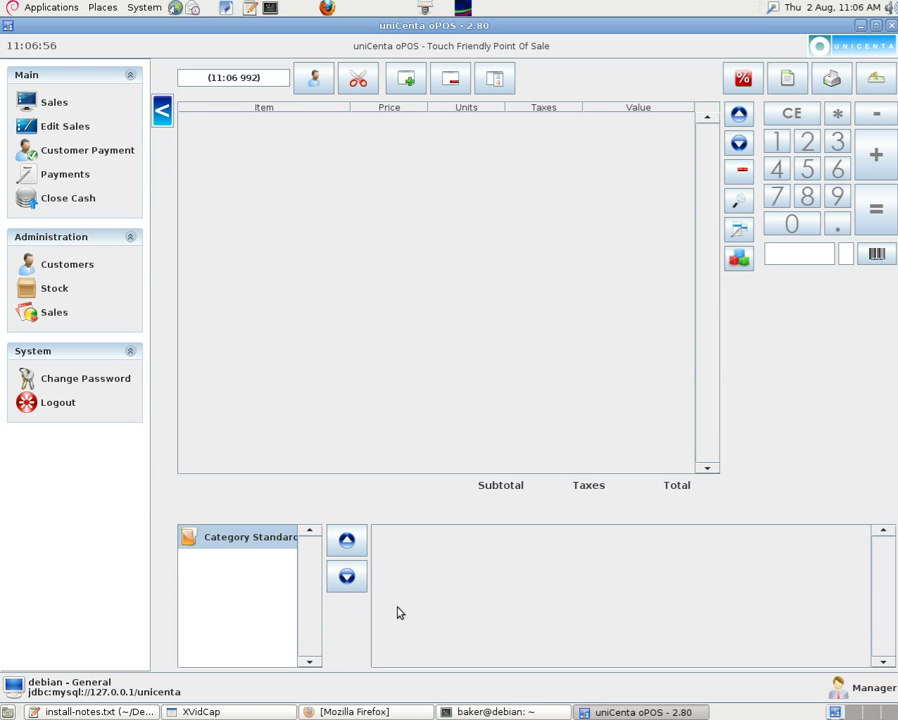
left_click(52, 290)
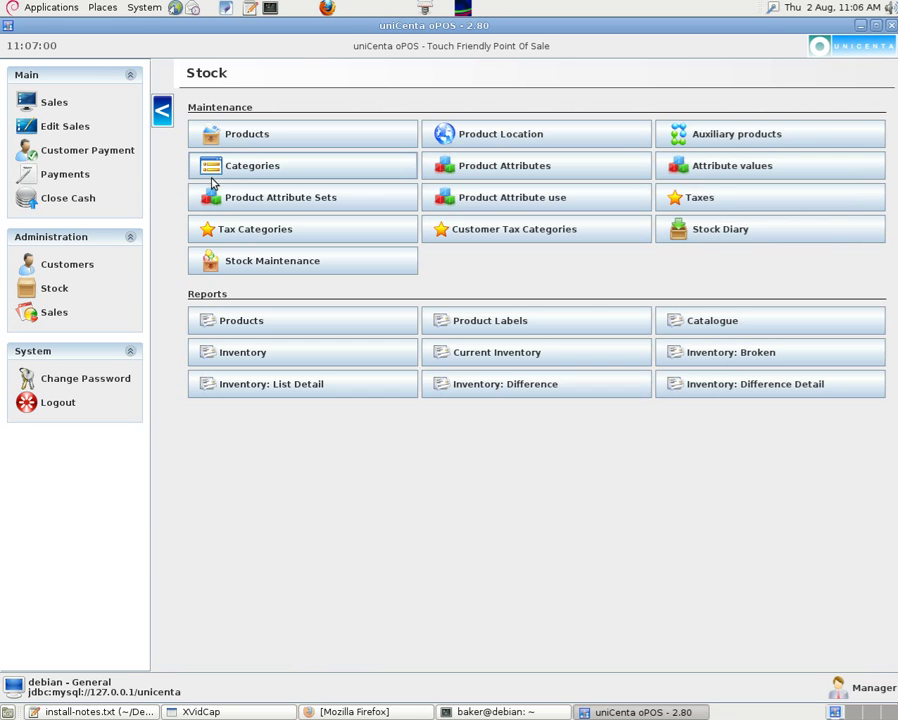
left_click(242, 165)
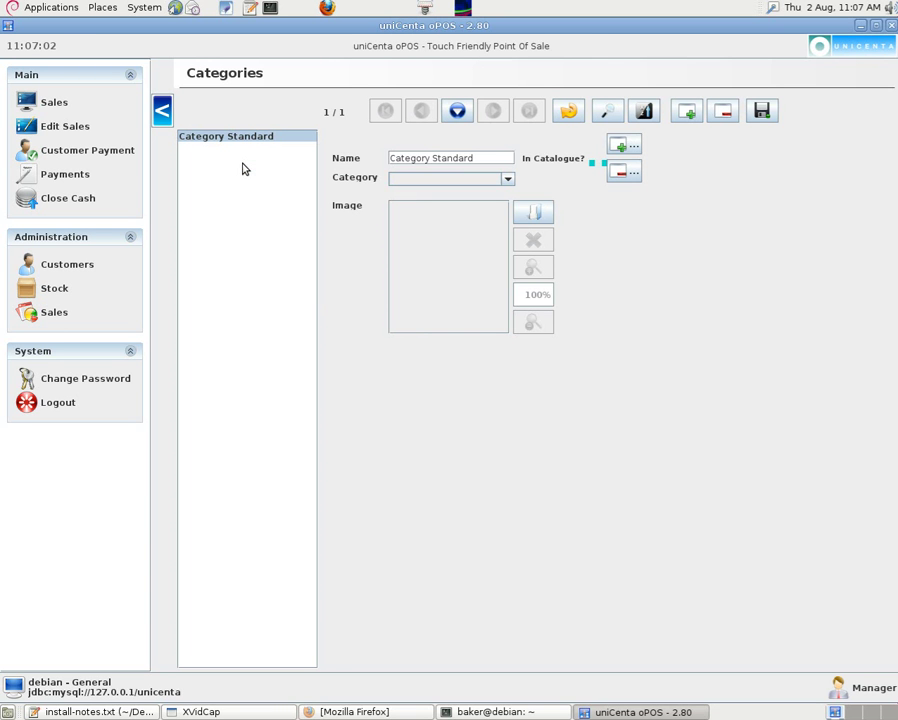
left_click_drag(497, 157, 377, 155)
type("DIY")
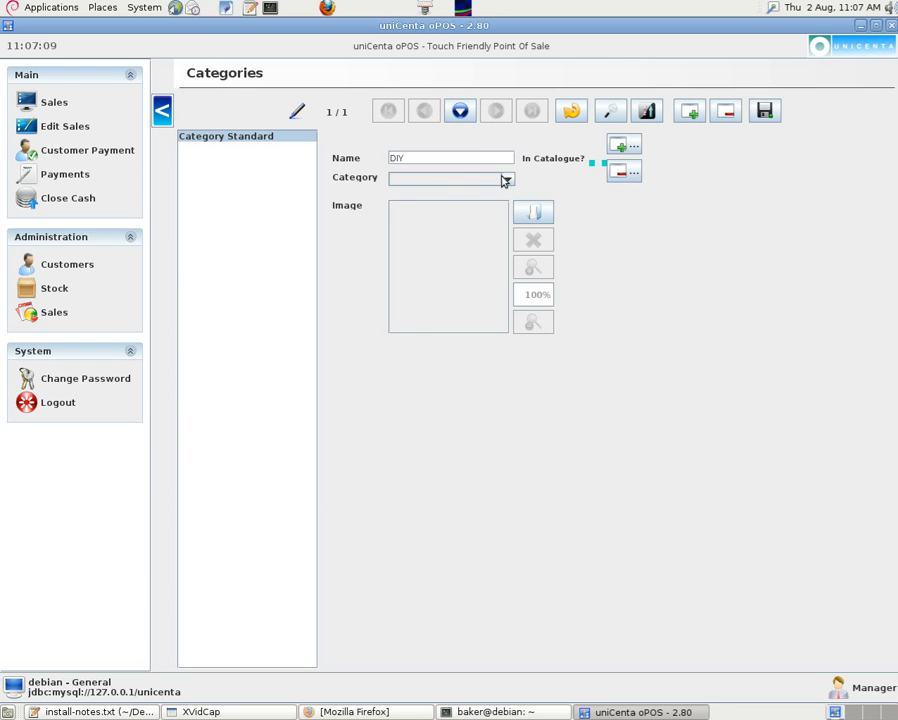
left_click(507, 178)
left_click(479, 201)
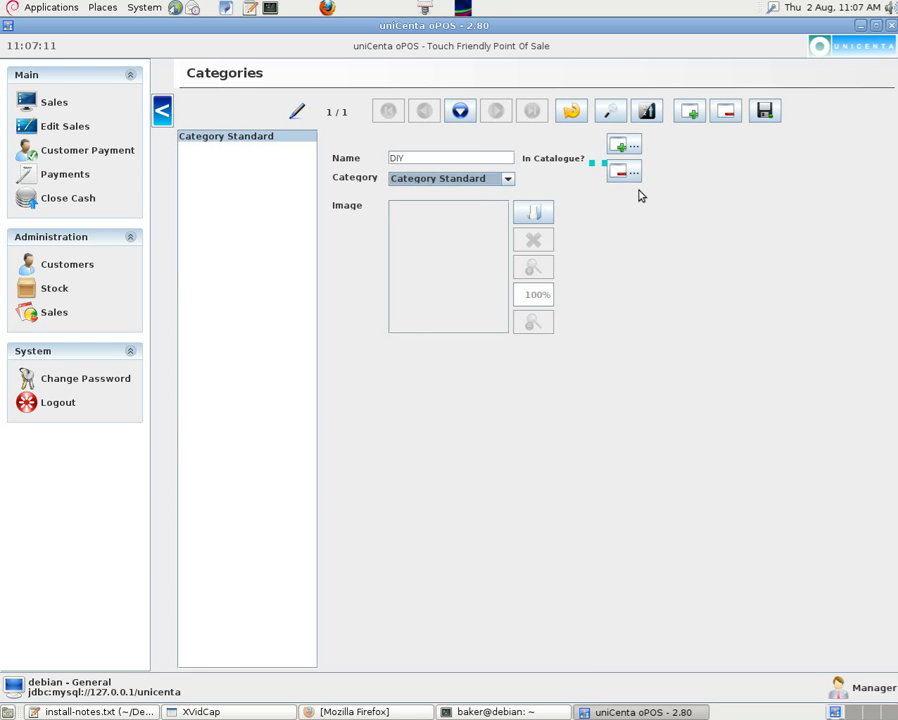
left_click(763, 112)
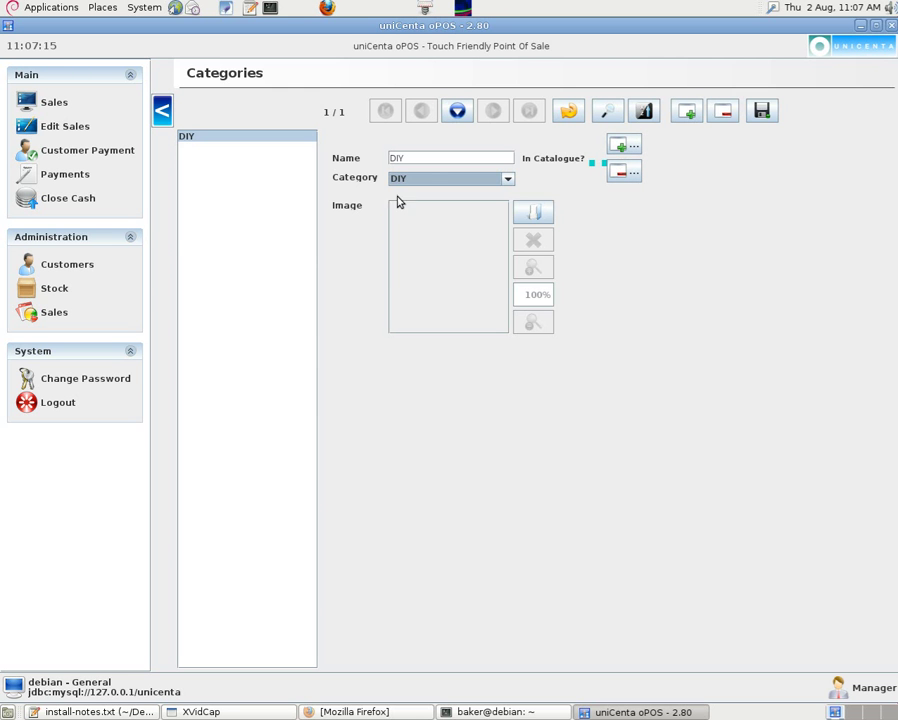
Step: Open the product records, then log out to the user sign-in screen
left_click(55, 289)
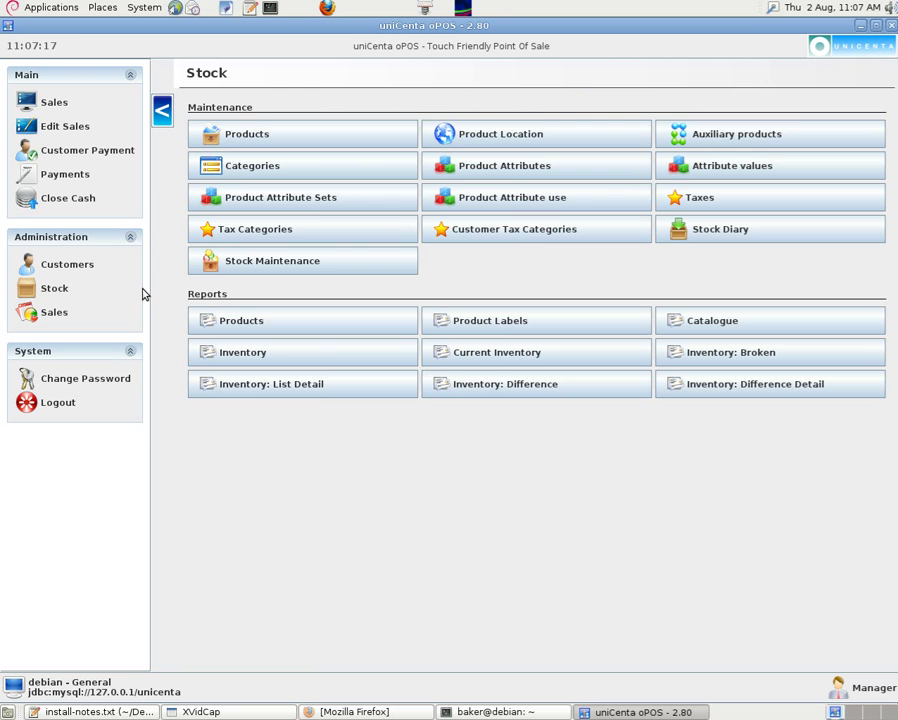
left_click(254, 133)
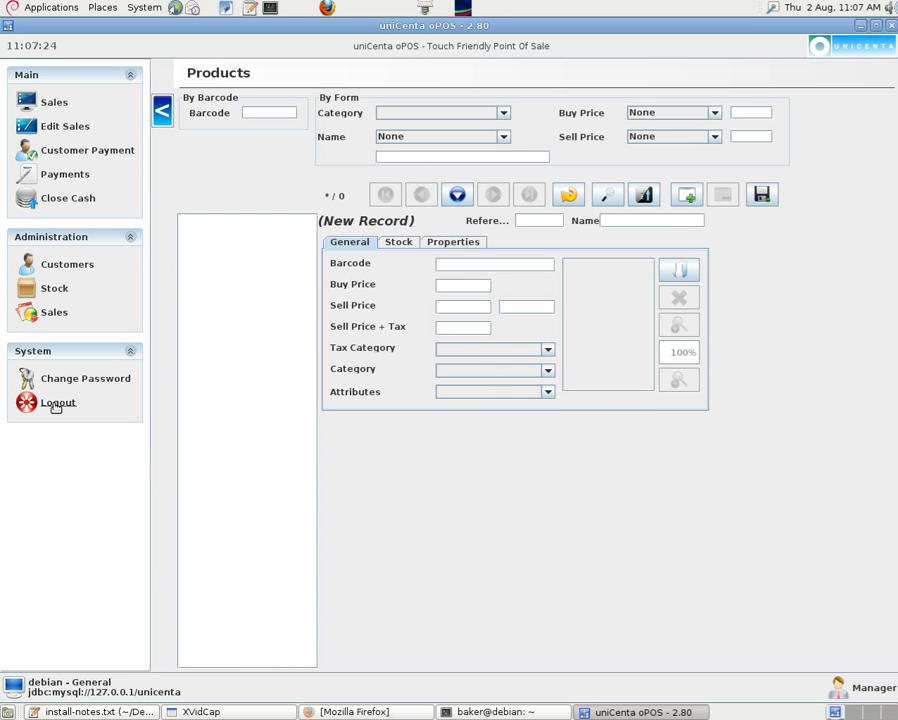
left_click(56, 402)
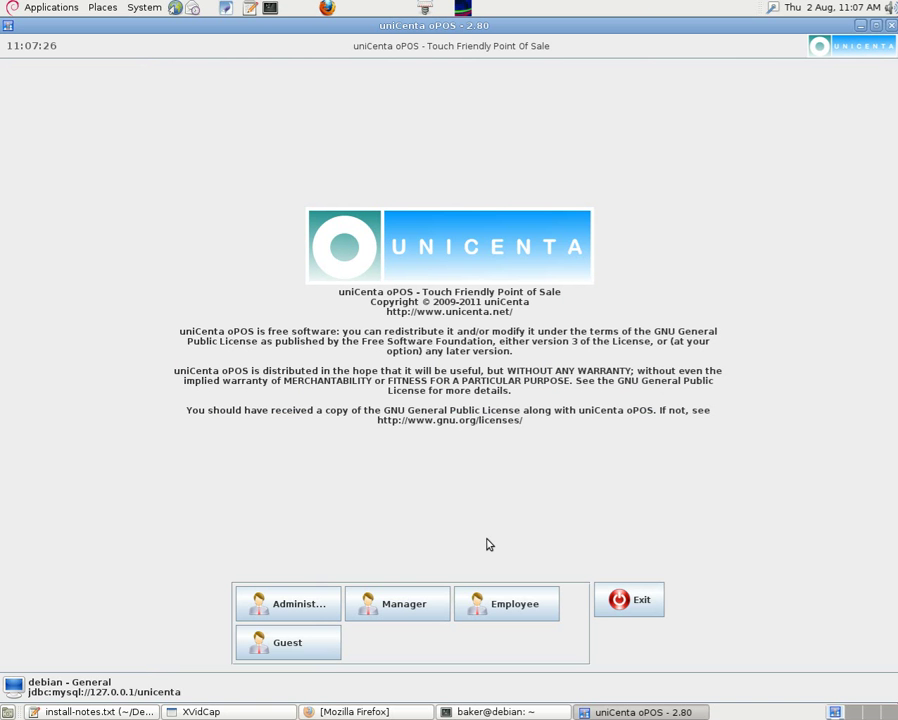
Step: Exit uniCenta oPOS and read through the closing notes in gedit
left_click(629, 610)
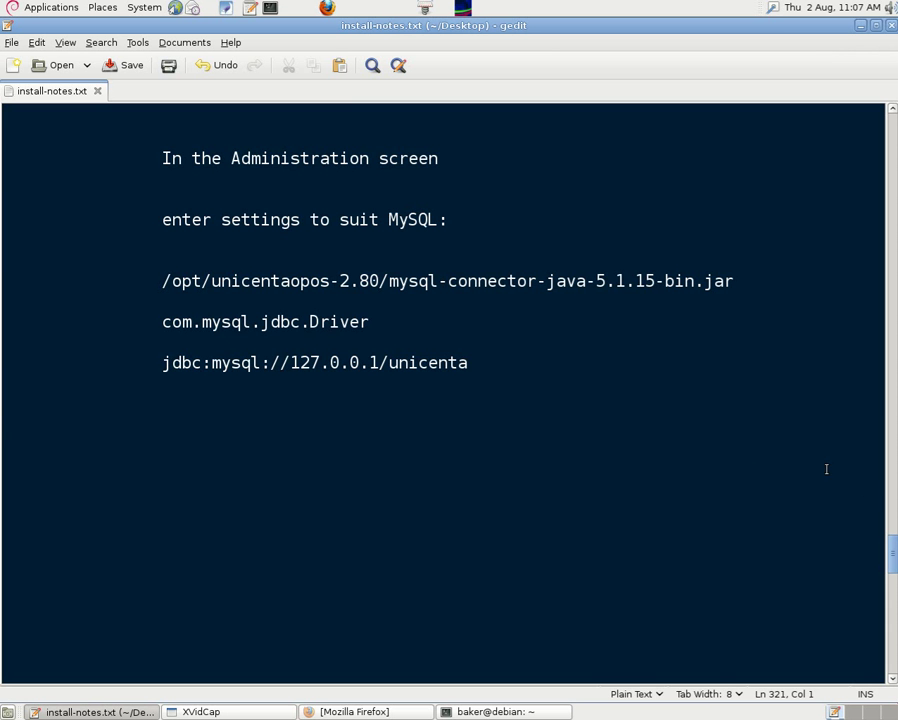
left_click_drag(893, 549, 889, 586)
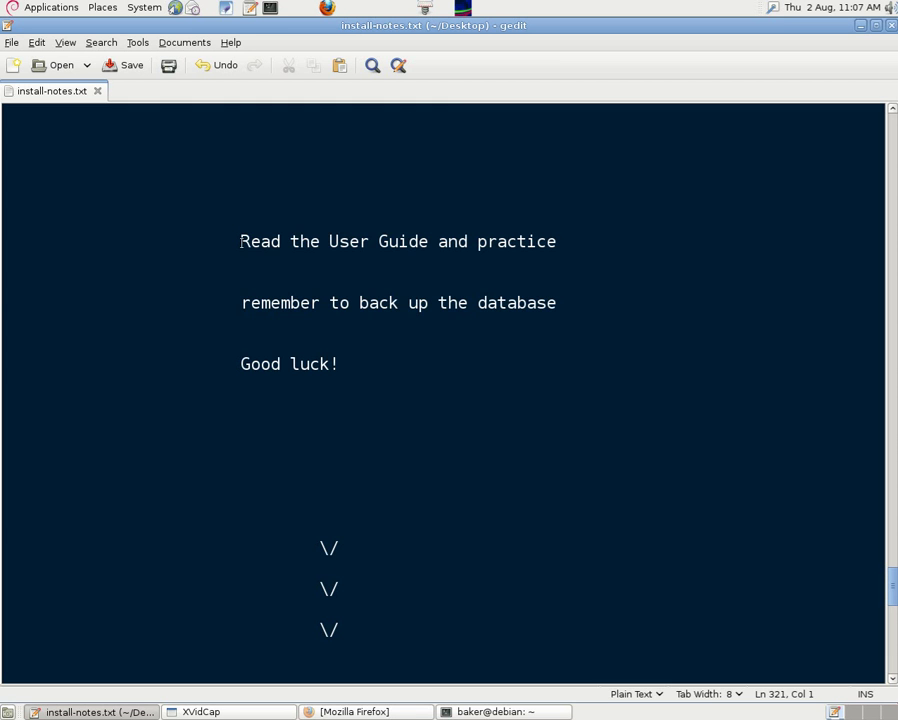
left_click_drag(240, 241, 424, 242)
left_click(457, 267)
left_click_drag(479, 241, 616, 246)
left_click(616, 246)
left_click_drag(242, 303, 557, 302)
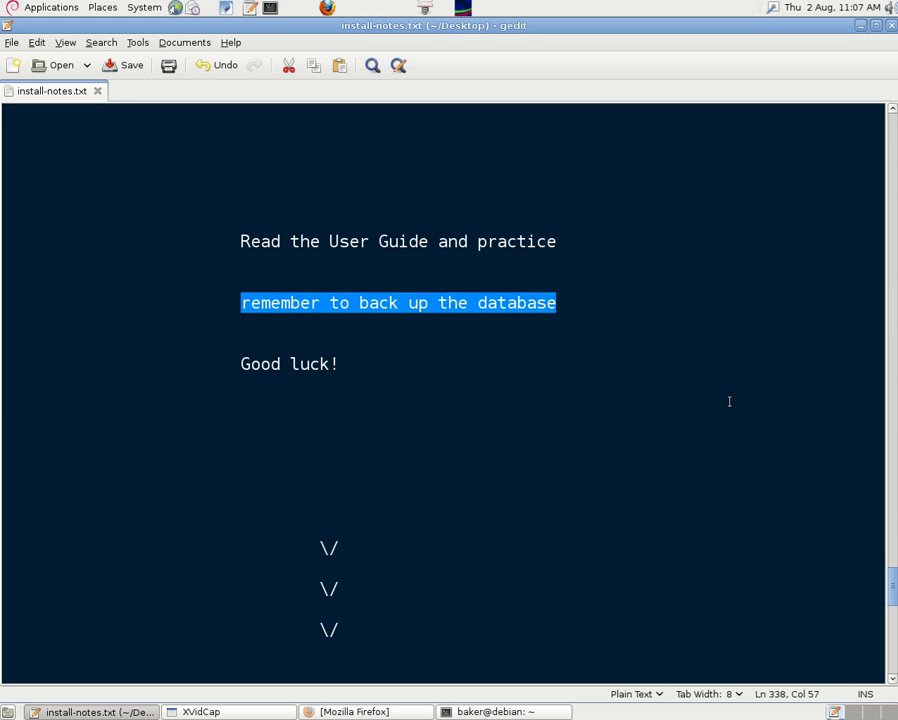
left_click(384, 444)
left_click_drag(342, 364, 219, 362)
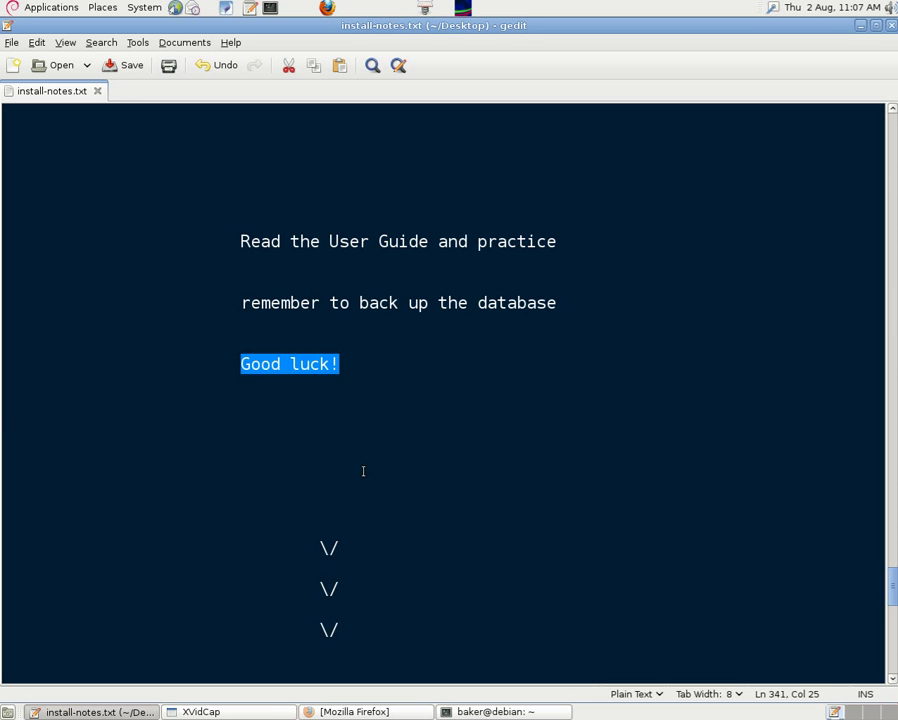
left_click(734, 380)
left_click_drag(892, 580, 895, 618)
scroll(895, 618, "down", 4)
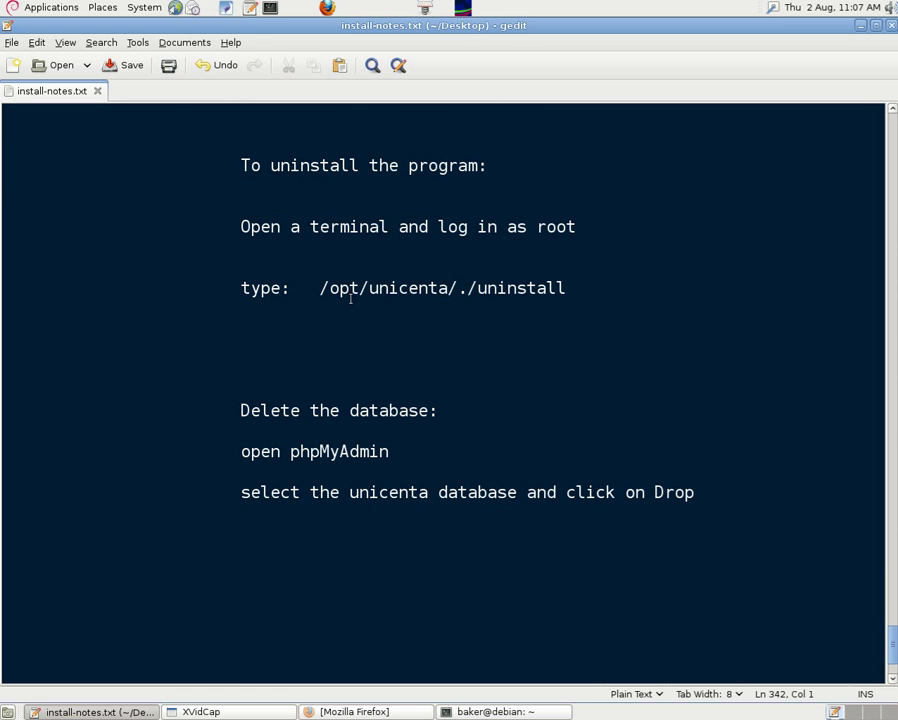
Step: Copy the /opt/unicenta/./uninstall path from the notes and bring the terminal forward
left_click_drag(320, 289, 566, 288)
right_click(549, 290)
left_click(580, 352)
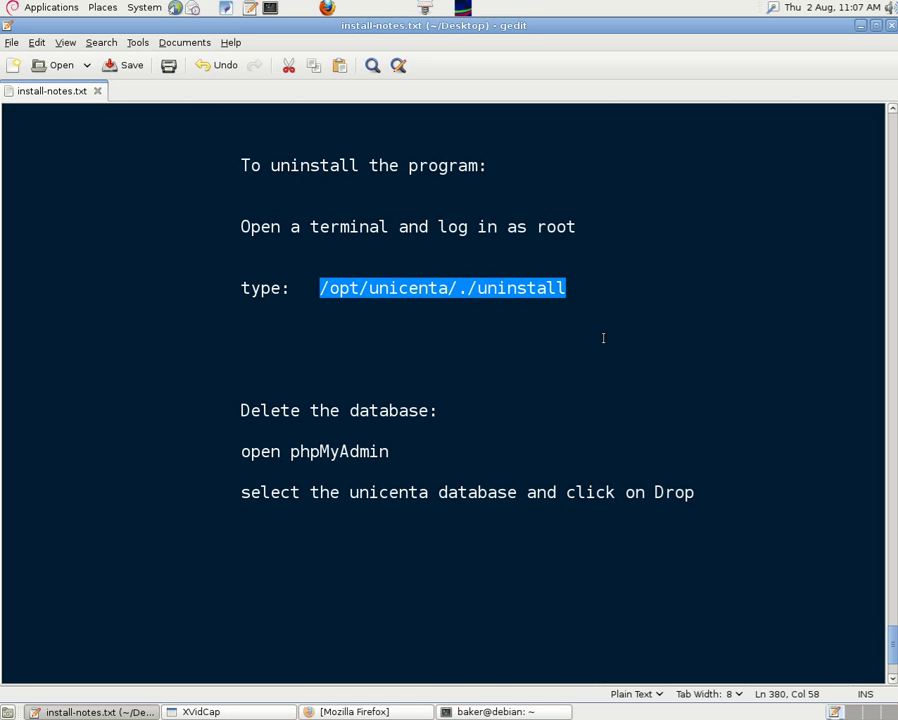
left_click(535, 712)
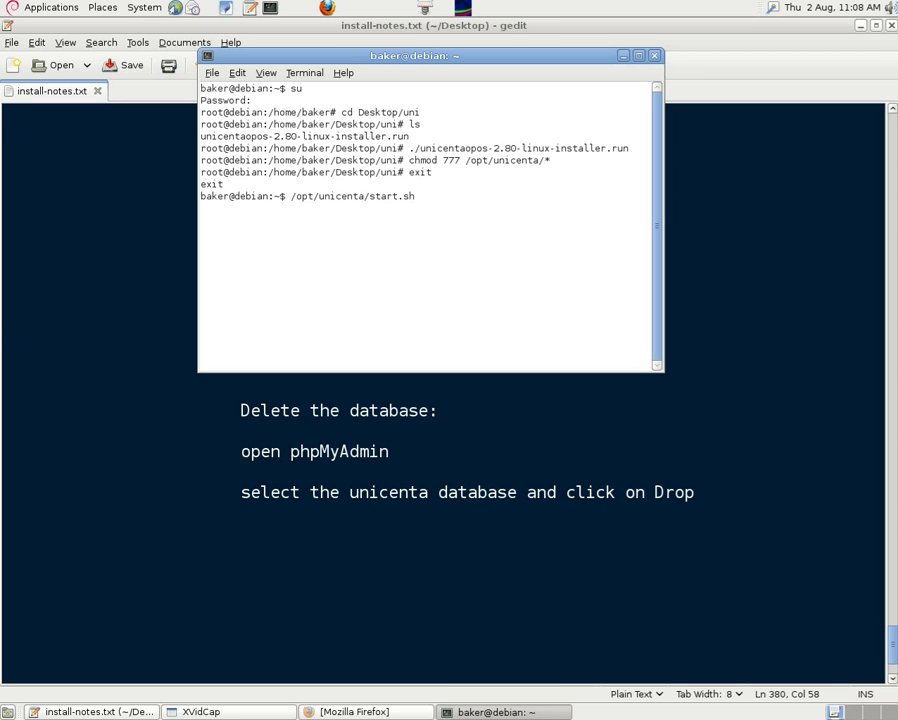
Step: Switch to root with su and run /opt/unicenta/./uninstall
key("BackSpace")
key("BackSpace")
key("BackSpace")
key("BackSpace")
key("BackSpace")
key("BackSpace")
key("BackSpace")
key("BackSpace")
key("BackSpace")
key("BackSpace")
key("BackSpace")
key("BackSpace")
key("BackSpace")
key("BackSpace")
key("BackSpace")
key("BackSpace")
key("BackSpace")
key("BackSpace")
key("BackSpace")
key("BackSpace")
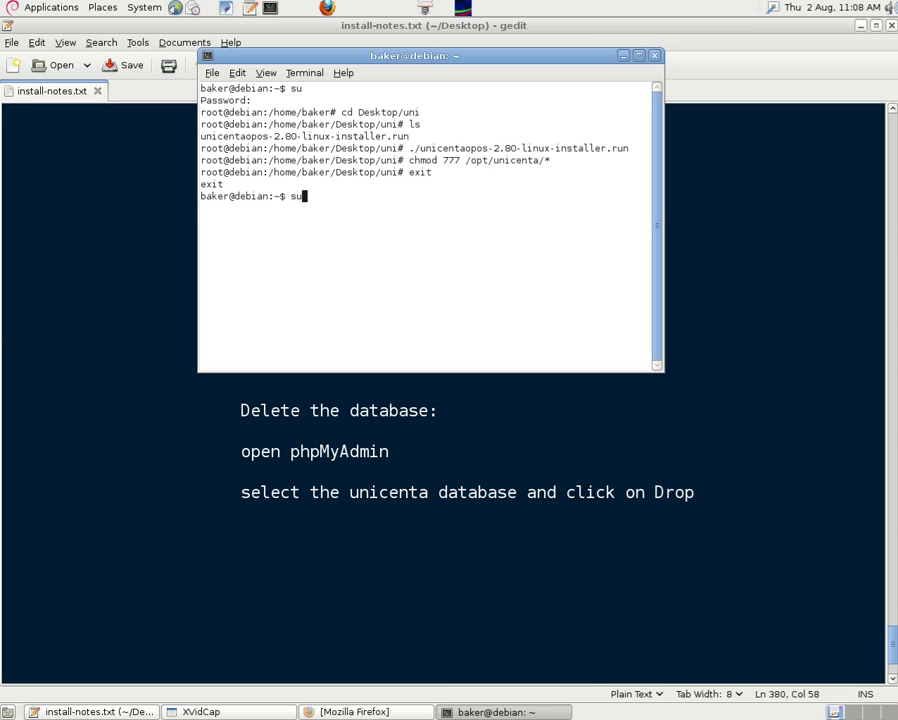
type("su")
key("Return")
key("Return")
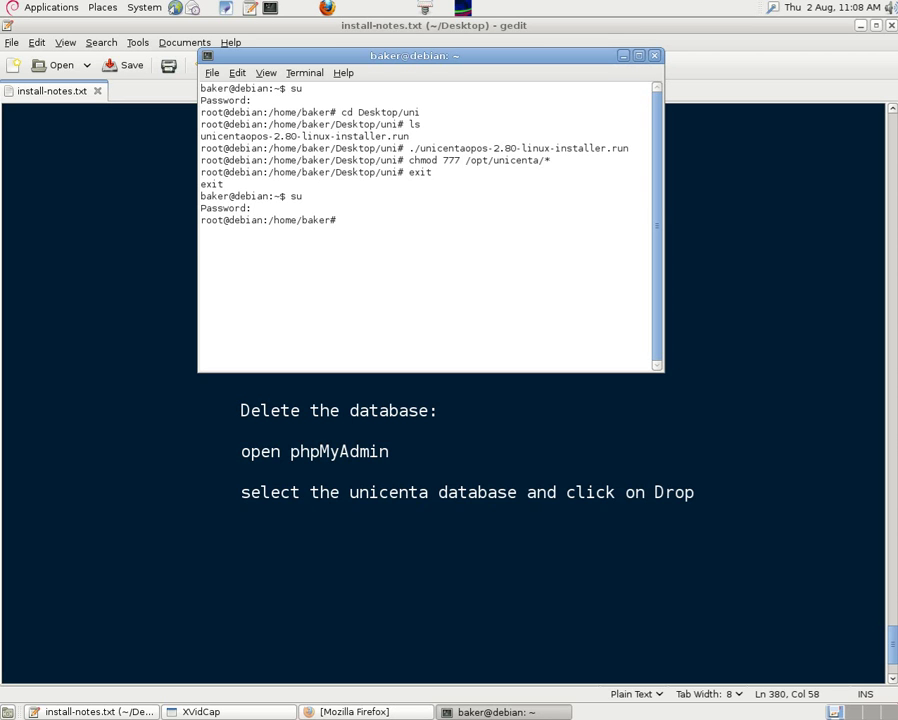
key("Up")
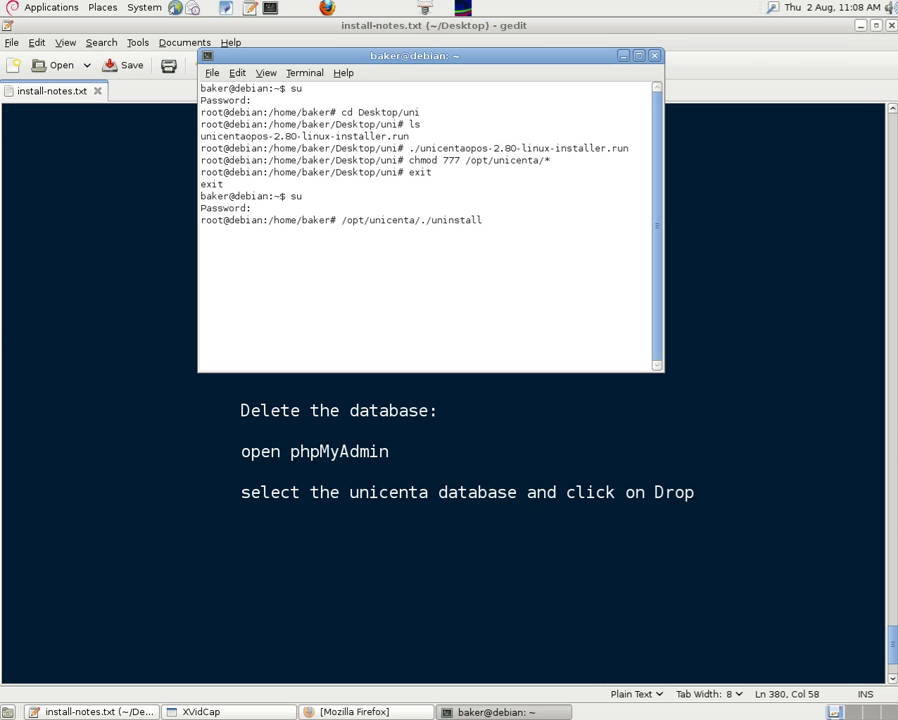
key("Return")
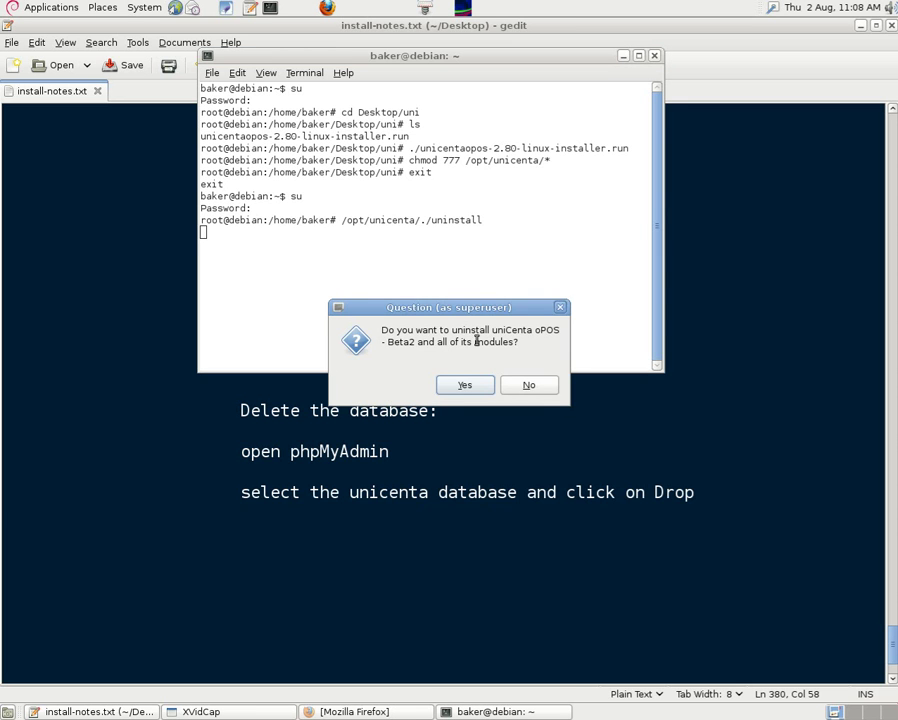
Step: Confirm removing uniCenta and its modules, then close the terminal
left_click_drag(474, 306, 432, 236)
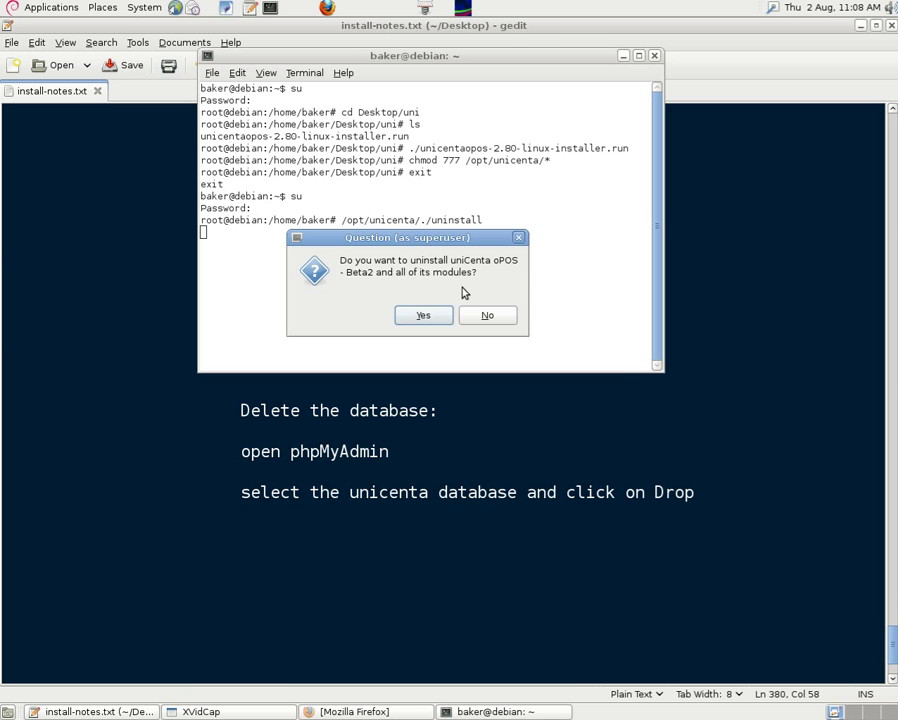
left_click(424, 316)
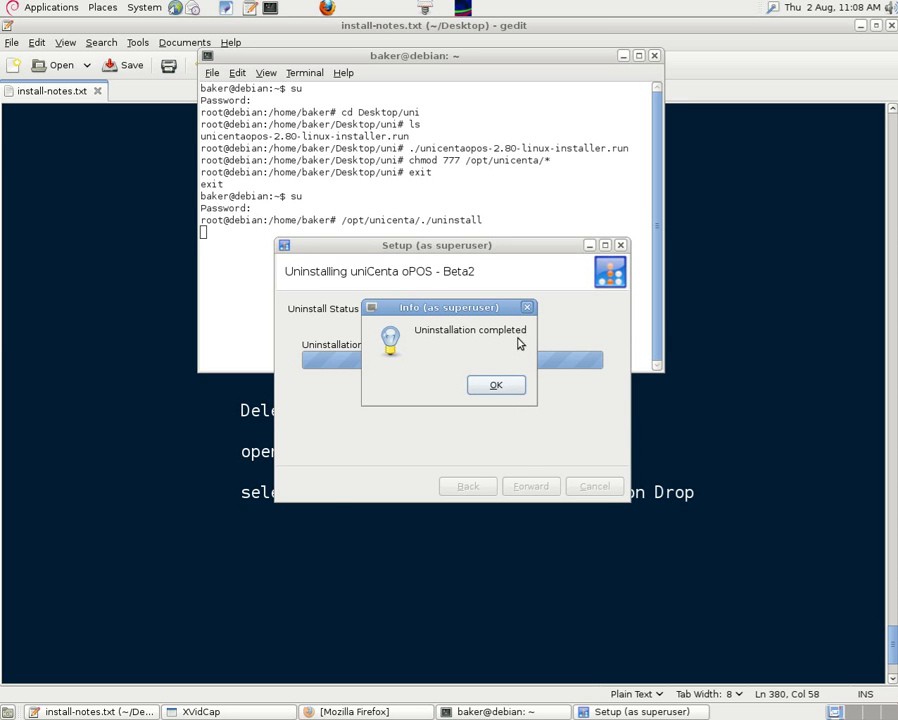
left_click(504, 386)
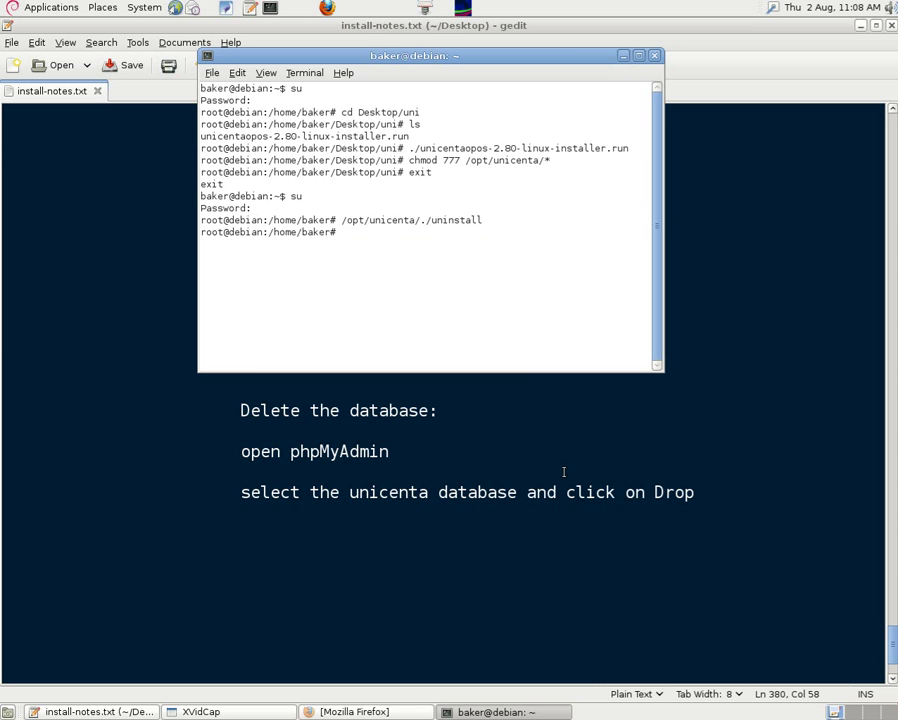
left_click(654, 55)
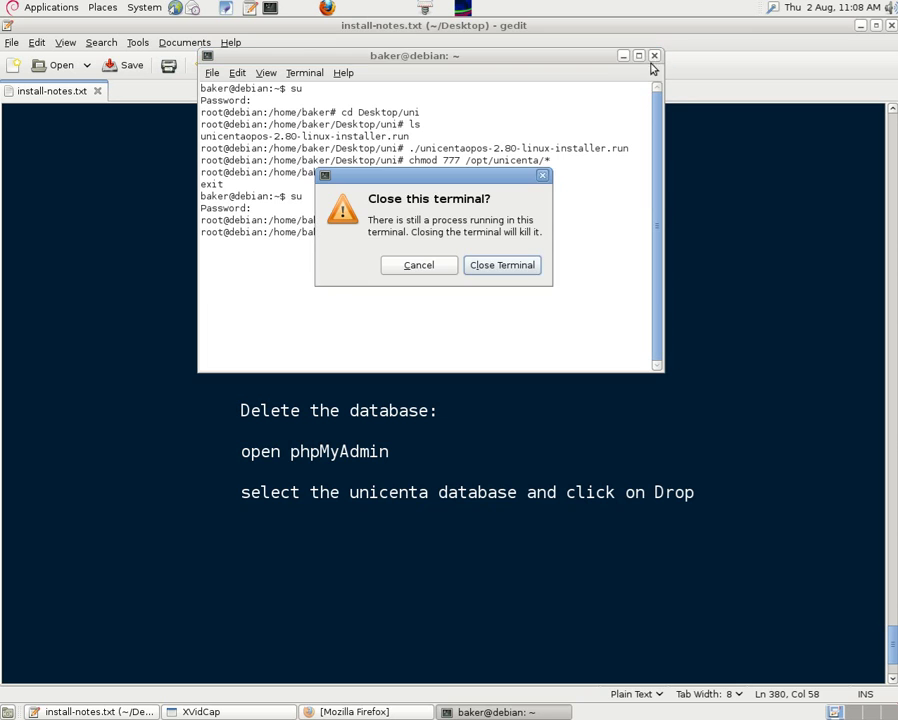
left_click(503, 265)
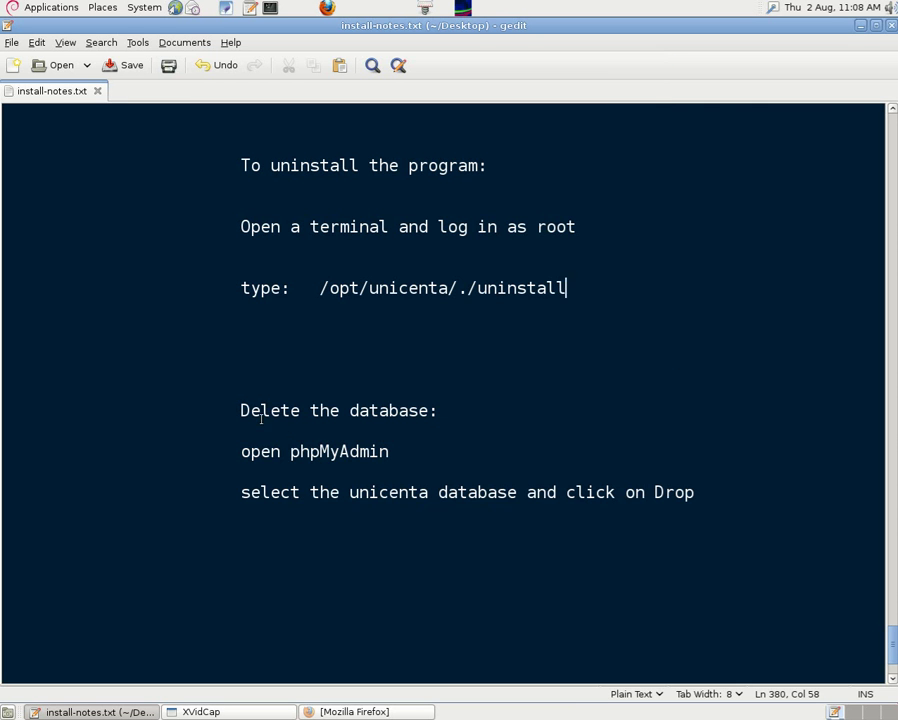
Step: Read the delete-database notes that point to phpMyAdmin
left_click_drag(243, 413, 440, 406)
left_click(480, 416)
left_click_drag(290, 451, 393, 451)
left_click(441, 443)
Step: Log into phpMyAdmin as root, drop the unicenta database, and log out
left_click(355, 711)
left_click(120, 106)
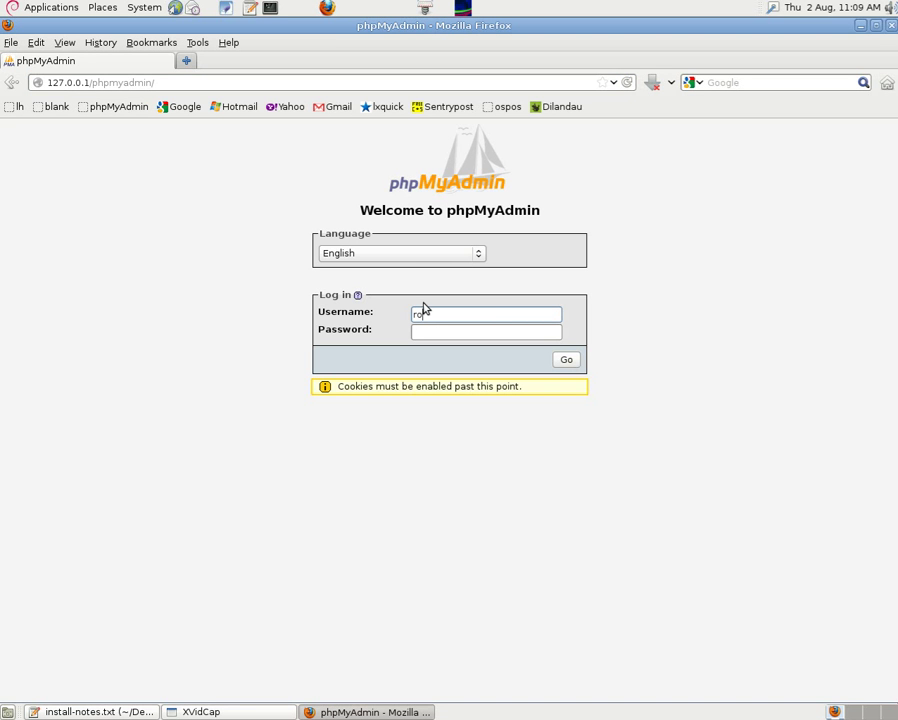
key("Tab")
type("ro")
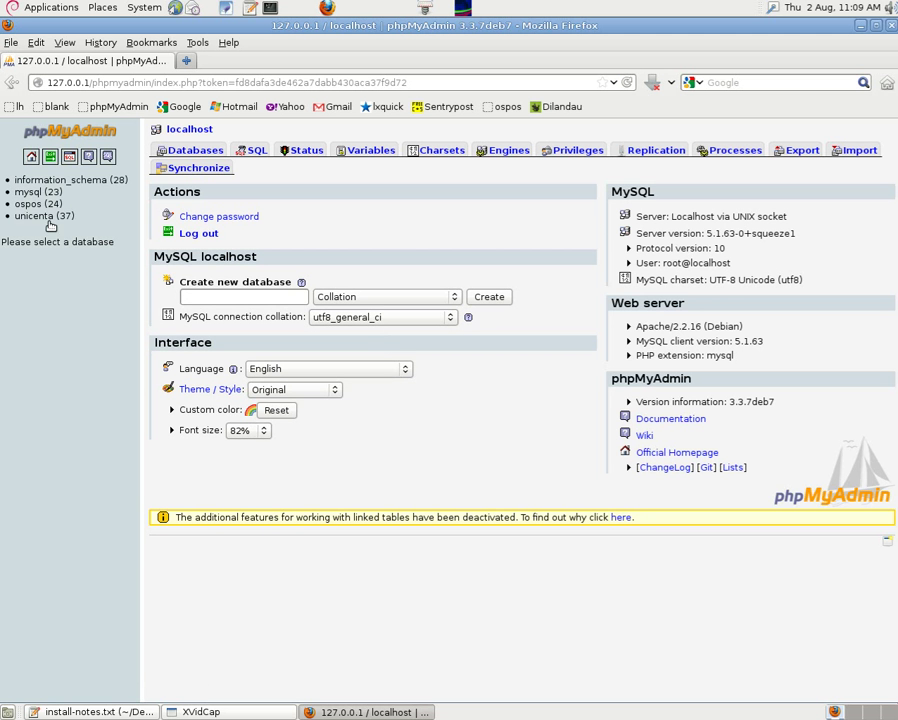
left_click(38, 216)
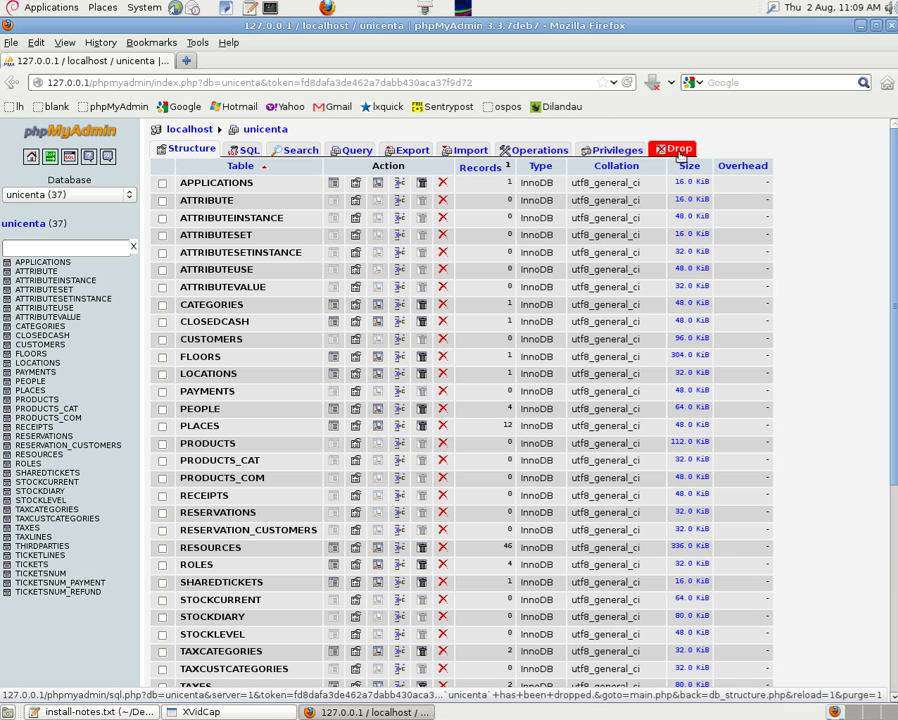
left_click(678, 151)
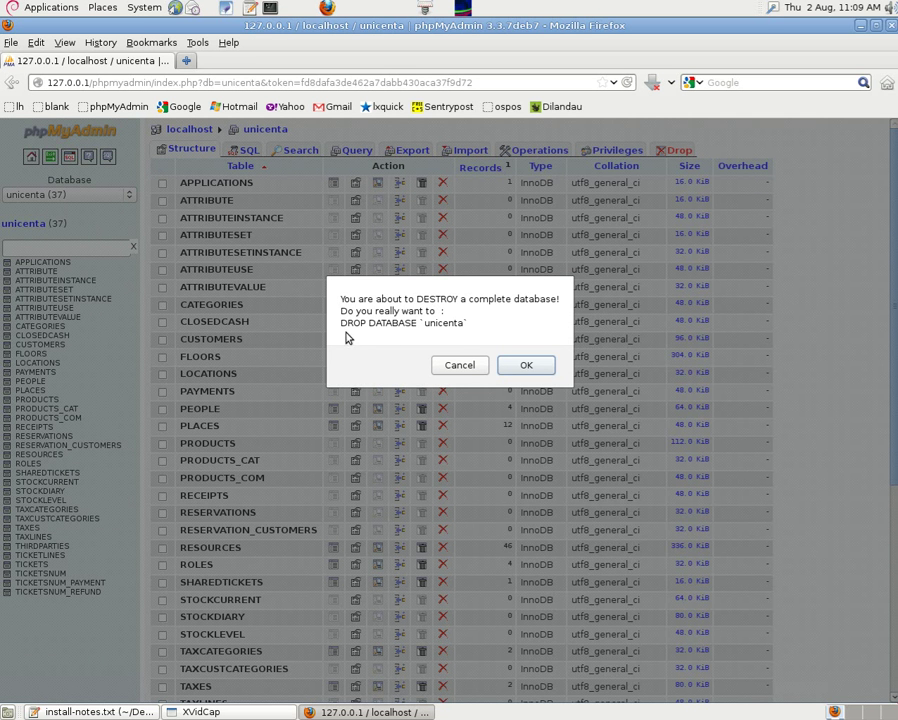
left_click(526, 366)
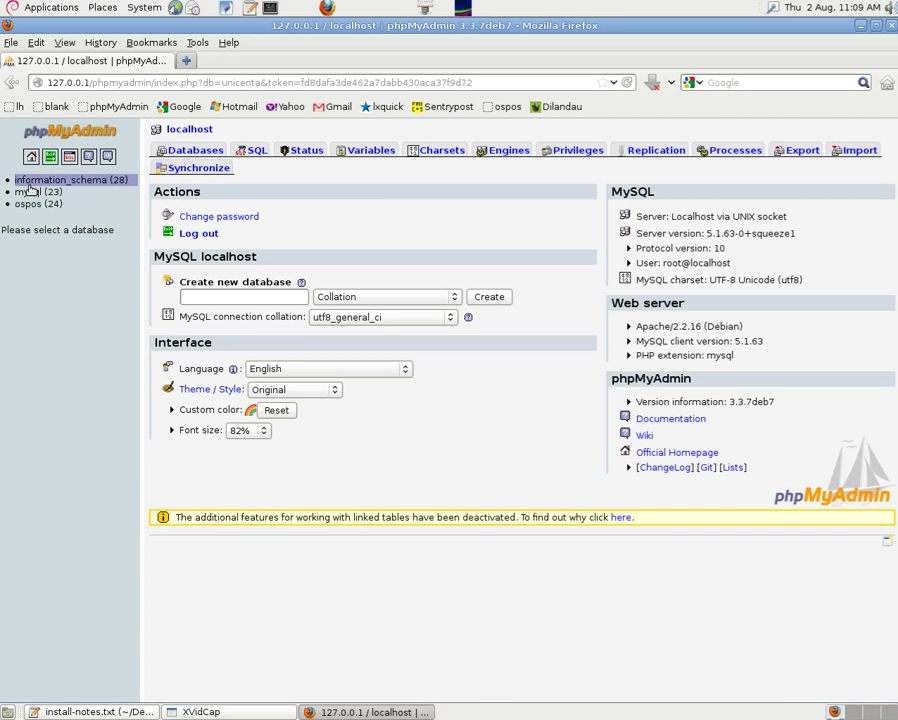
left_click(51, 158)
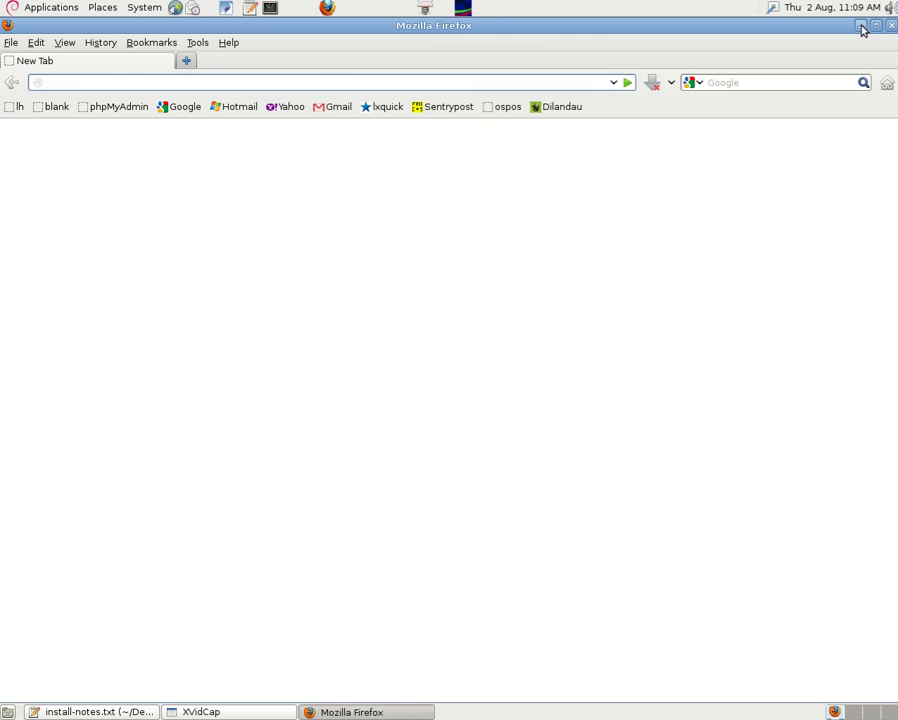
Step: Minimize Firefox and scroll the gedit notes up to the Download/Install/Uninstall overview list
left_click(862, 29)
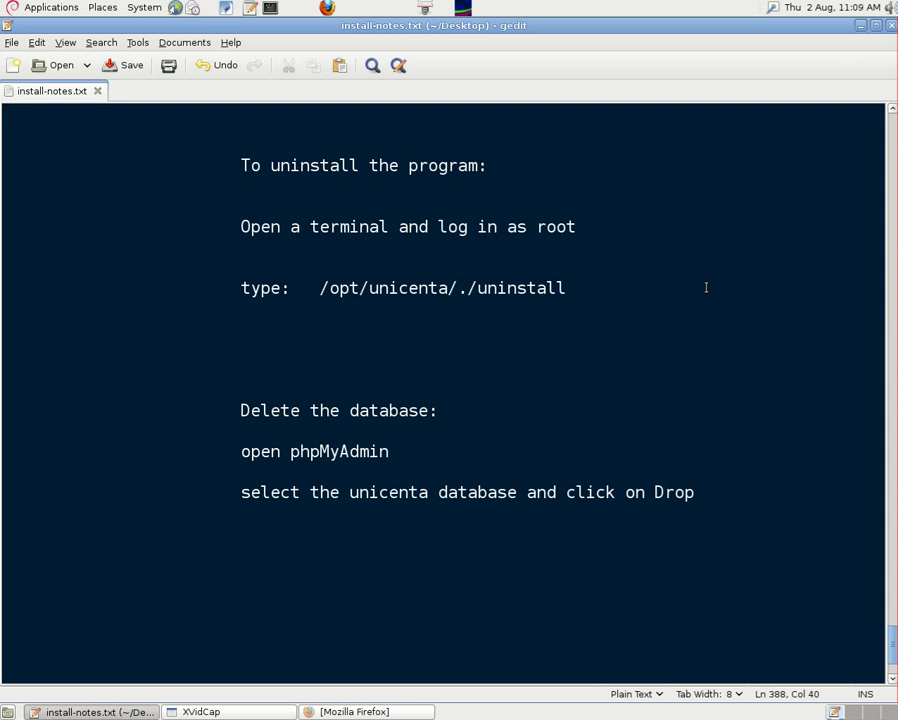
scroll(894, 655, "down", 1)
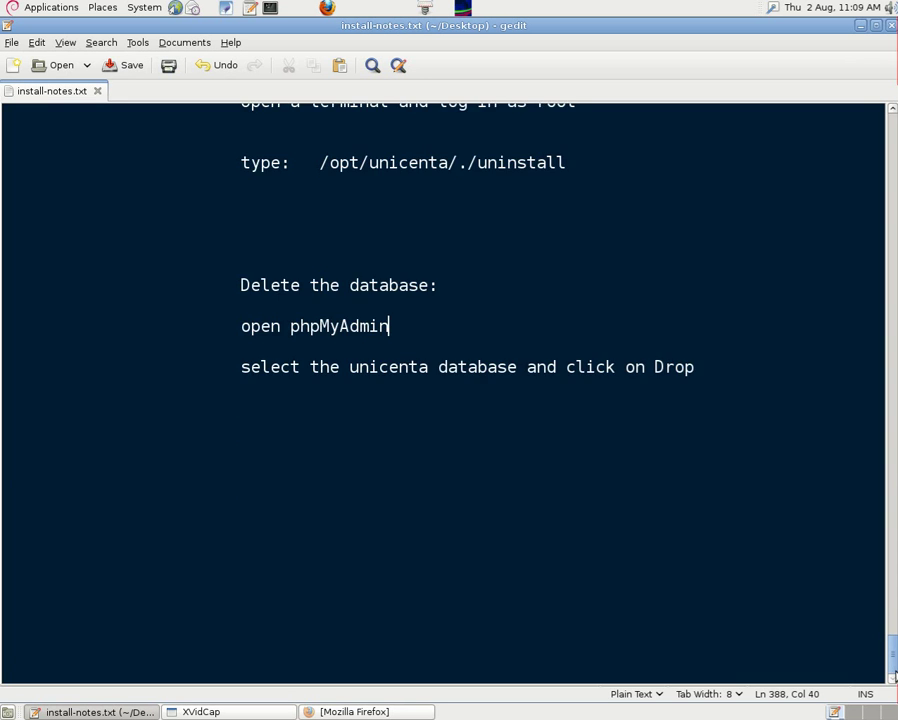
left_click_drag(892, 650, 880, 138)
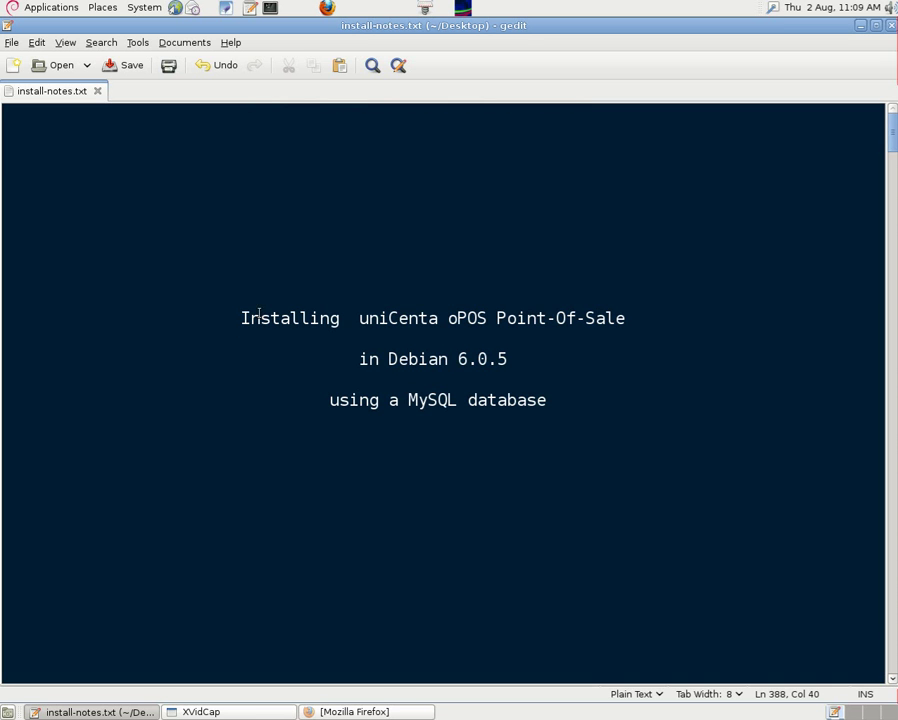
left_click_drag(894, 150, 843, 218)
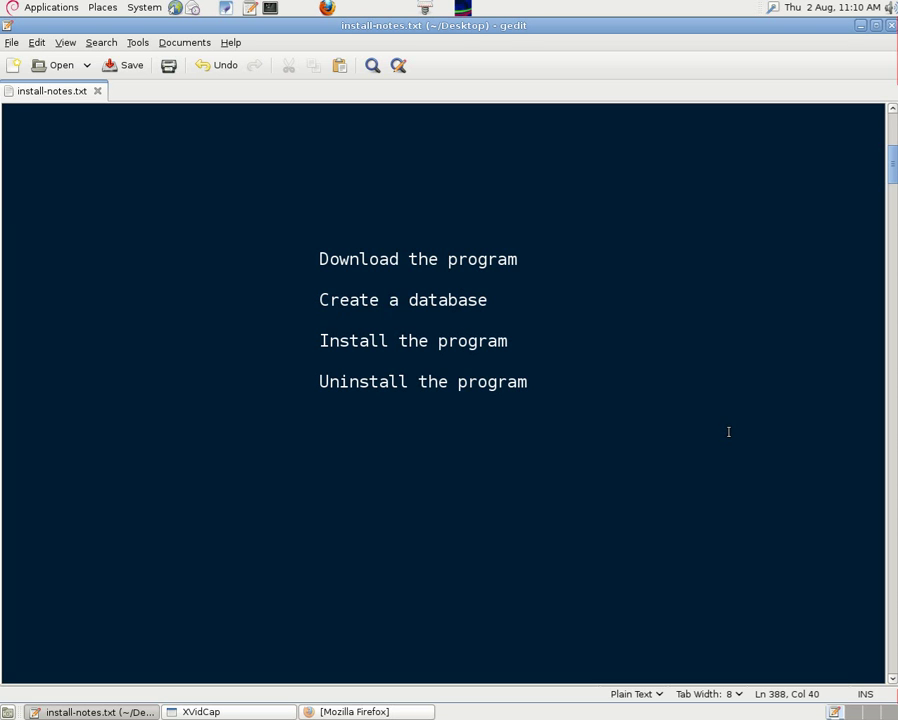
left_click(240, 716)
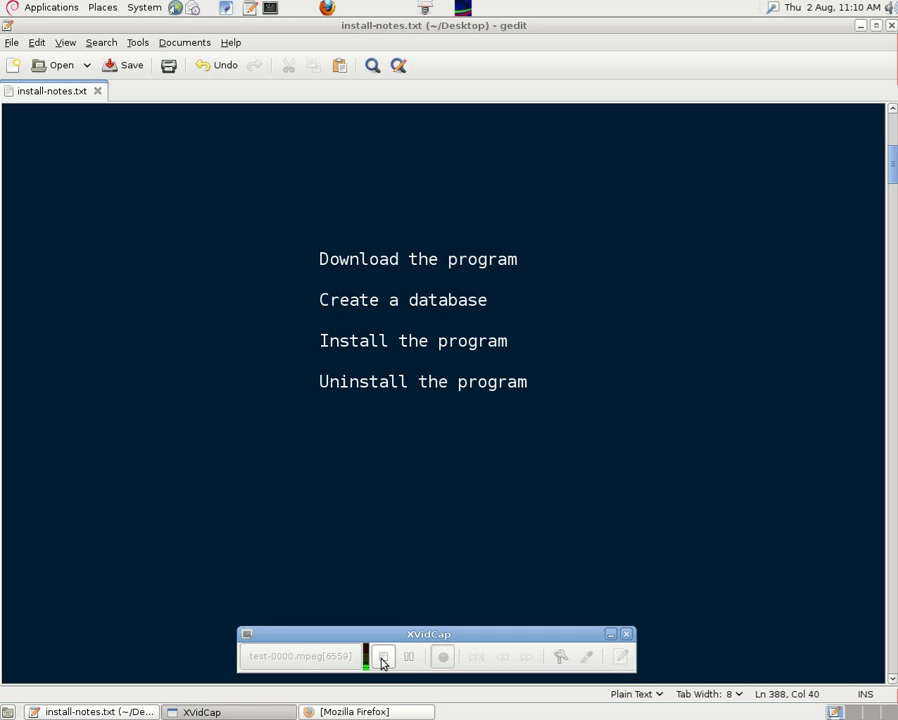